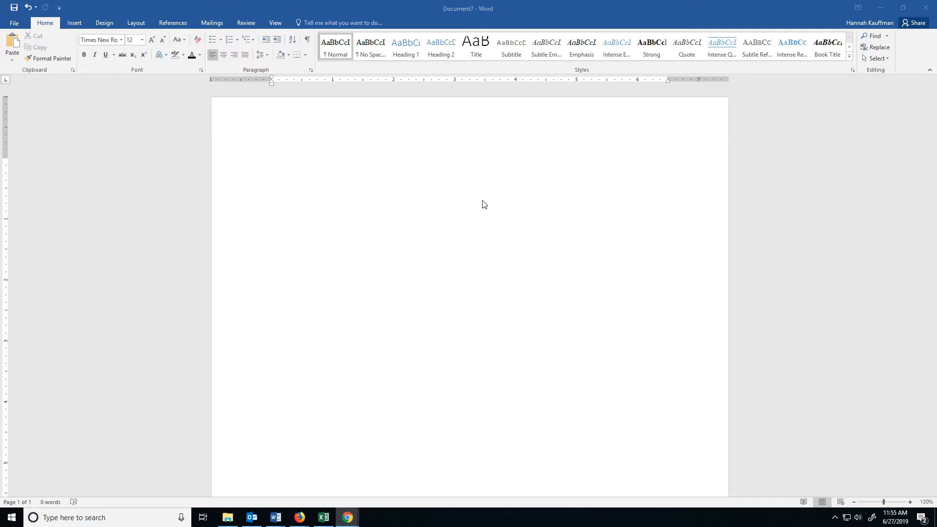
left_click(487, 230)
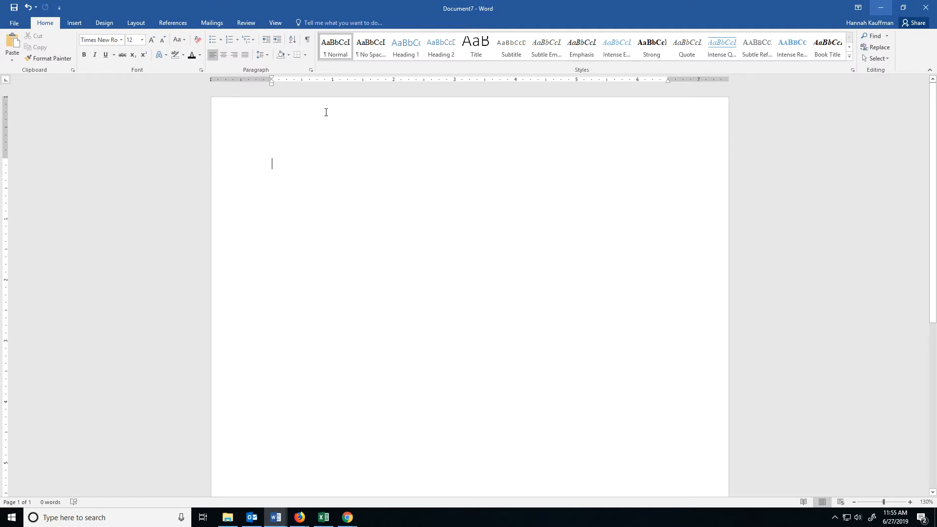
double_click(272, 113)
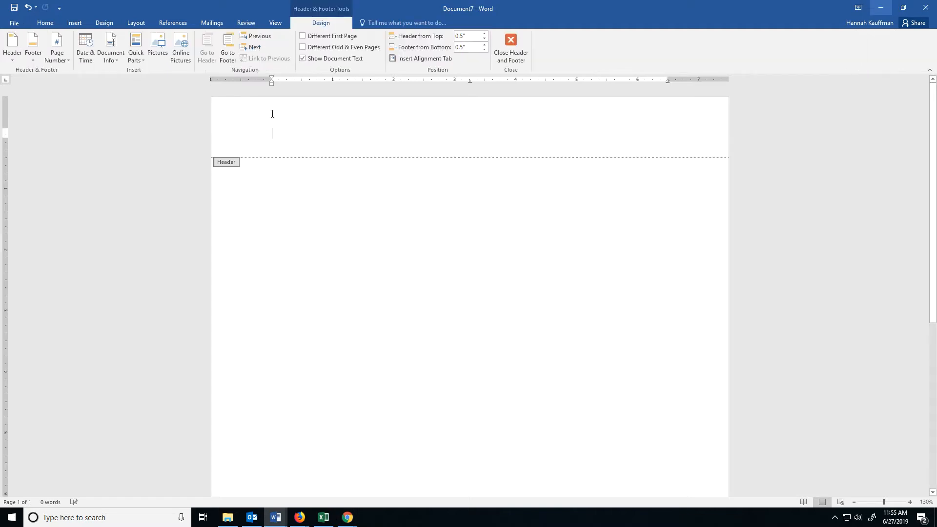
double_click(327, 224)
left_click(74, 23)
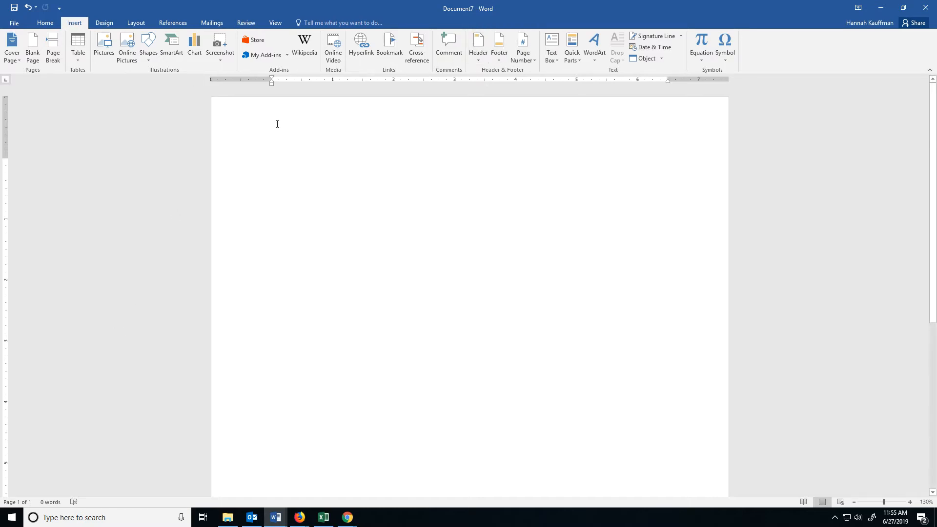
left_click(45, 23)
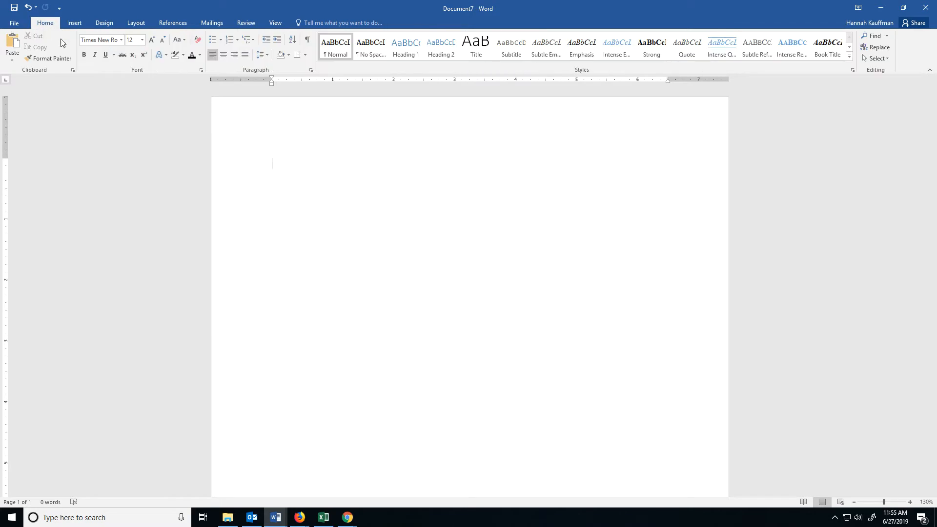
- Open the page header for editing and enable a different first page
double_click(380, 126)
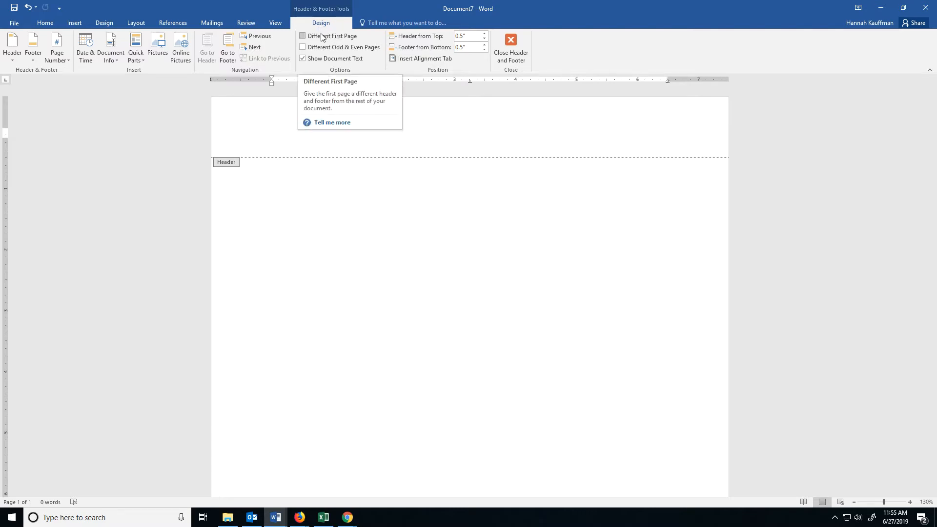
left_click(303, 35)
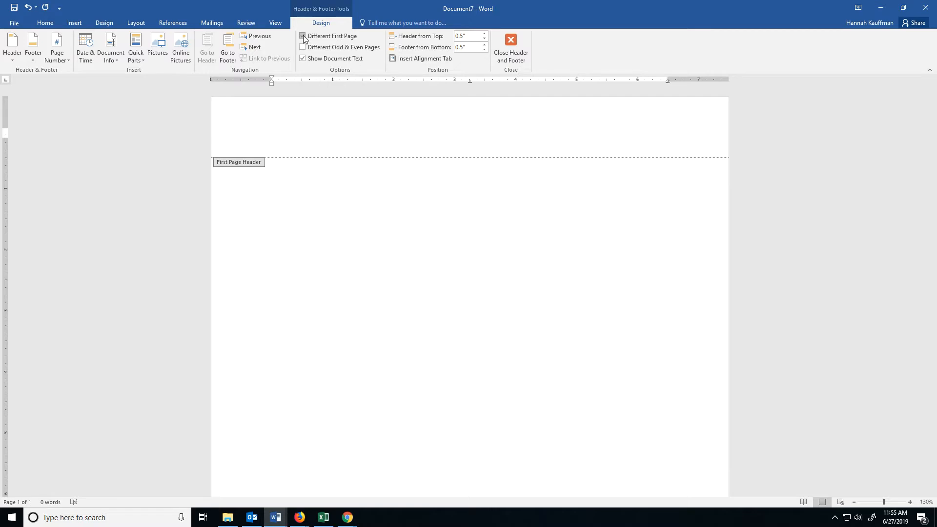
- Enter "Running head: YOUR TITLE ALL IN CAPS" in the first page header and tab over to the right margin
type("Running head")
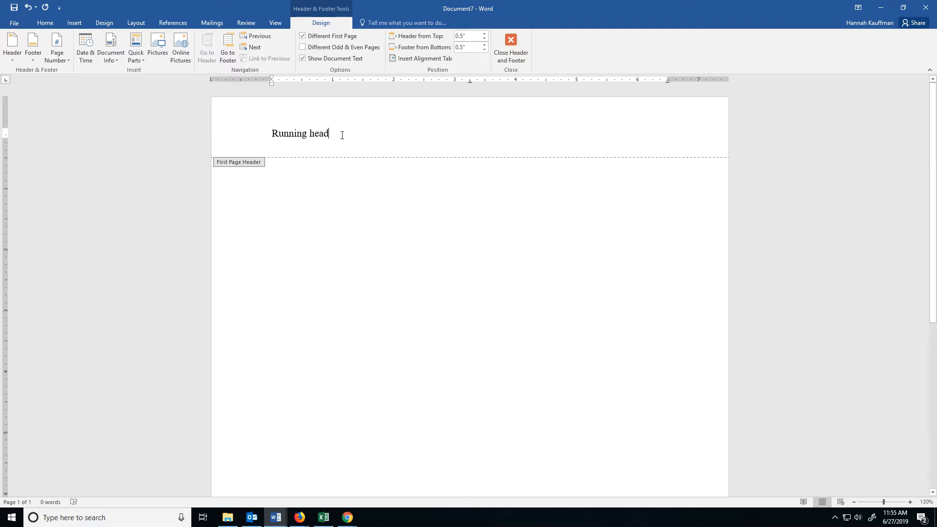
left_click(45, 23)
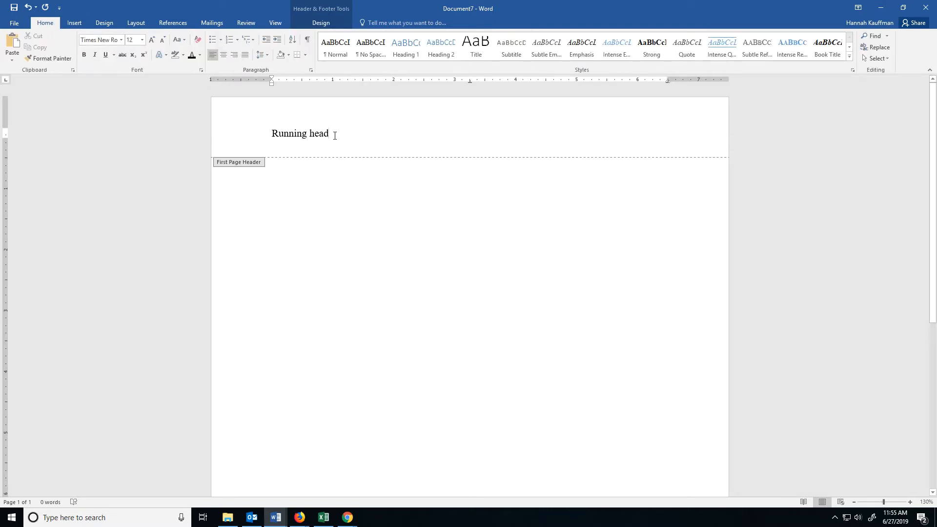
type(": ")
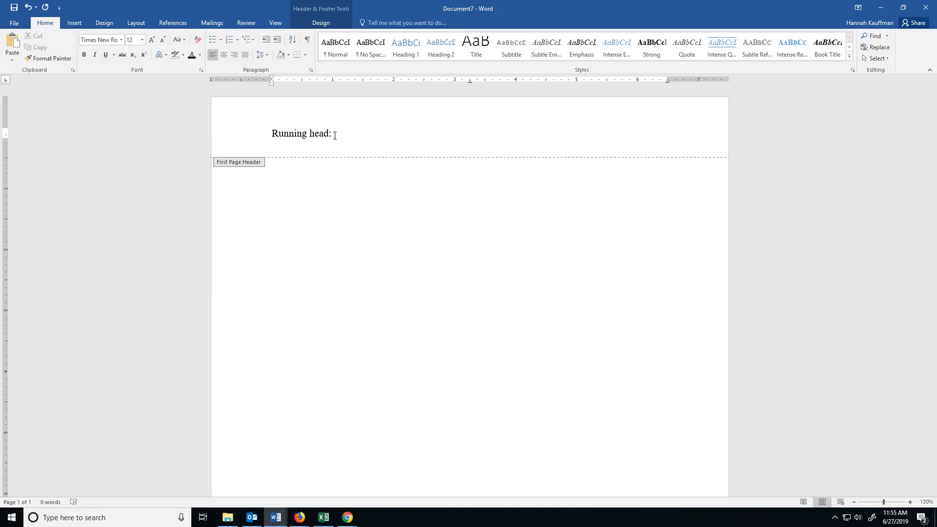
type("YOUR TITLE ALL IN CAPS")
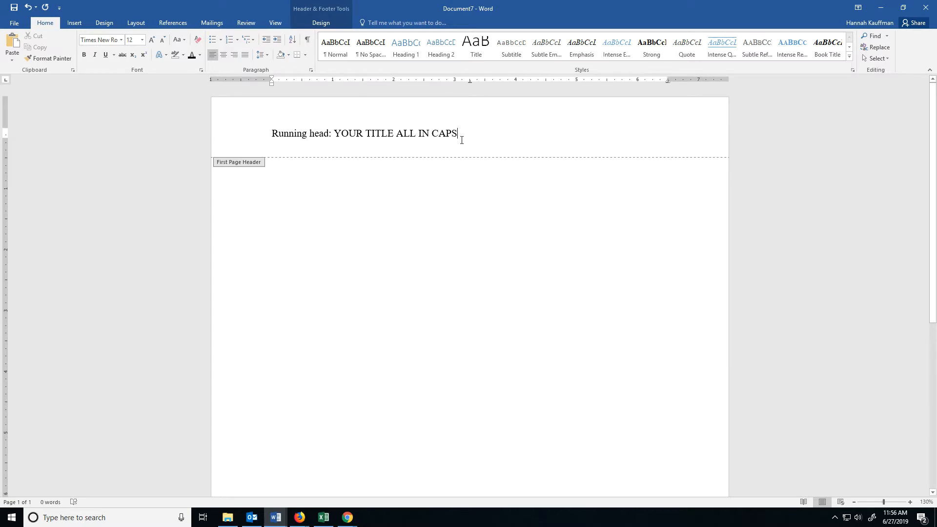
key("Tab")
key("Tab")
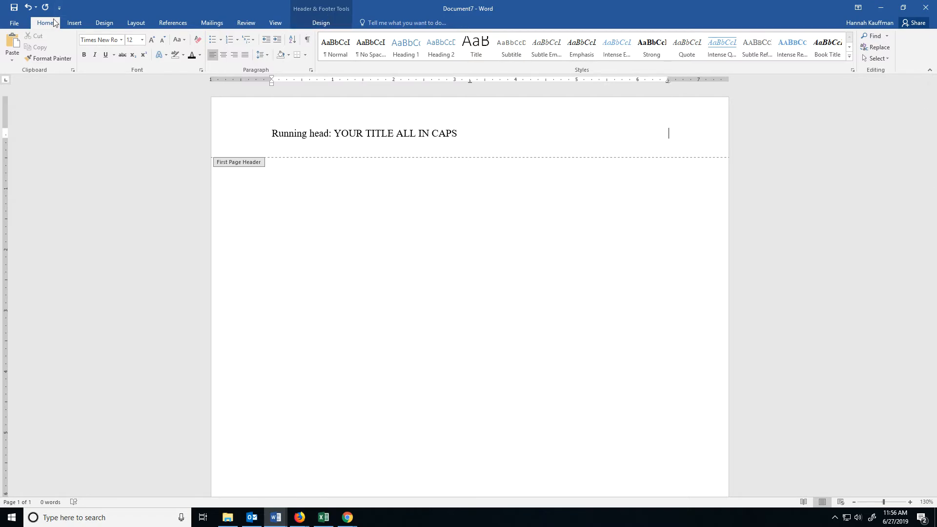
- Try inserting the Plain Number 3 page number at the top of the page, and undo it
left_click(314, 22)
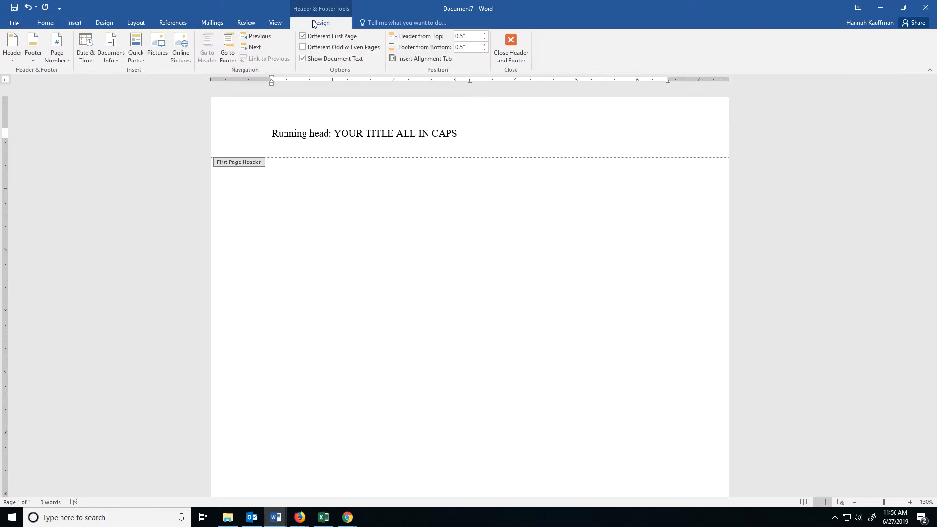
left_click(52, 51)
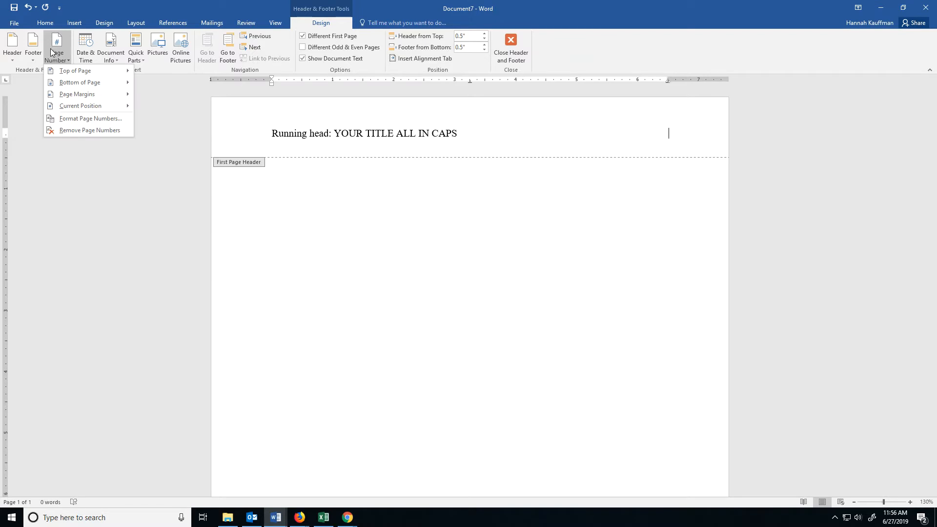
mouse_move(58, 73)
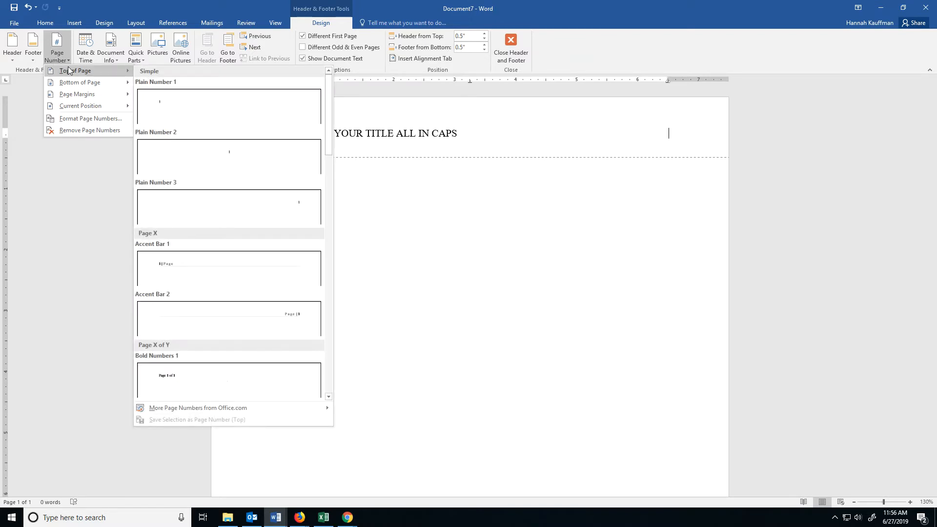
left_click(256, 216)
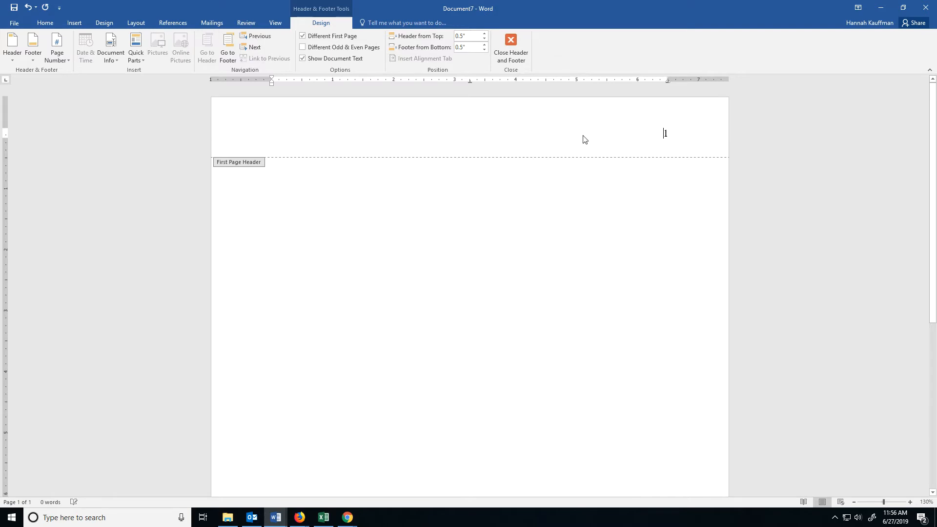
type("Running head: YOUR TITLE ALL IN CAPS")
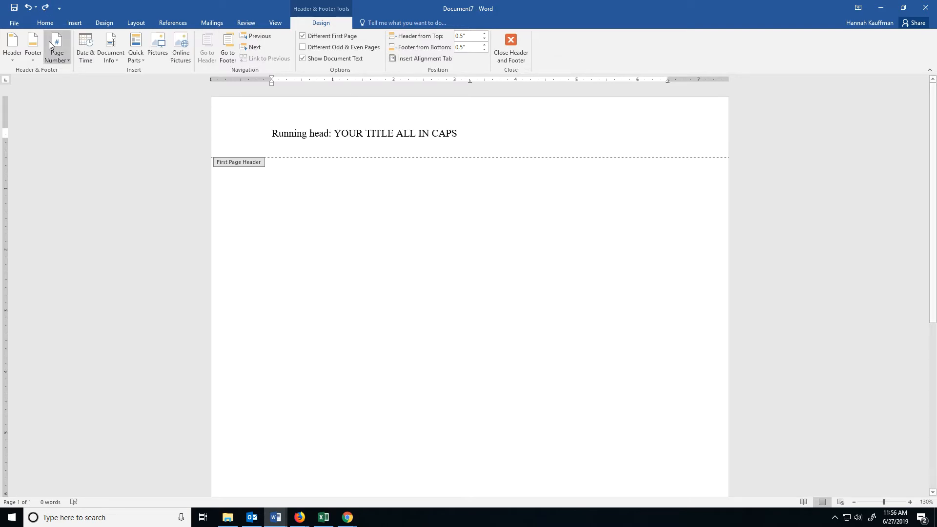
- Insert a Plain Number page number at the current position in the header and return to the document body
left_click(61, 57)
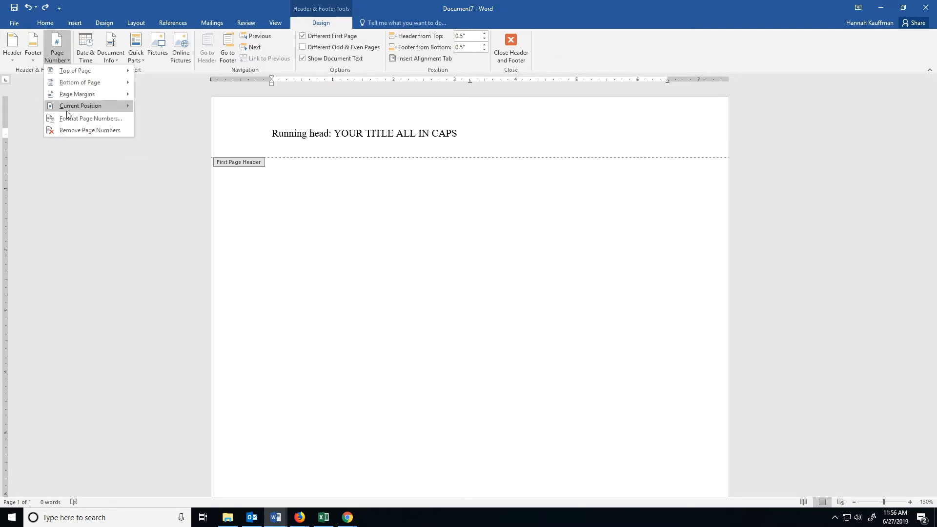
mouse_move(82, 106)
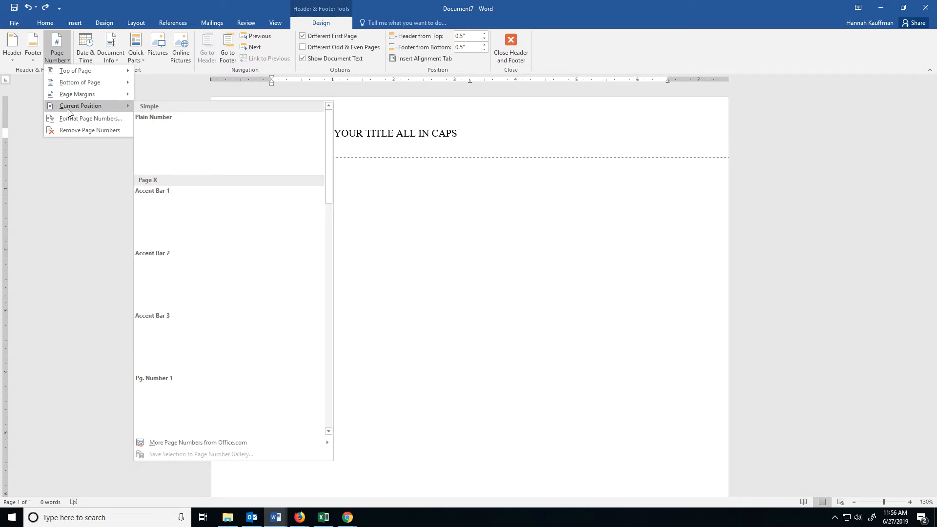
left_click(202, 143)
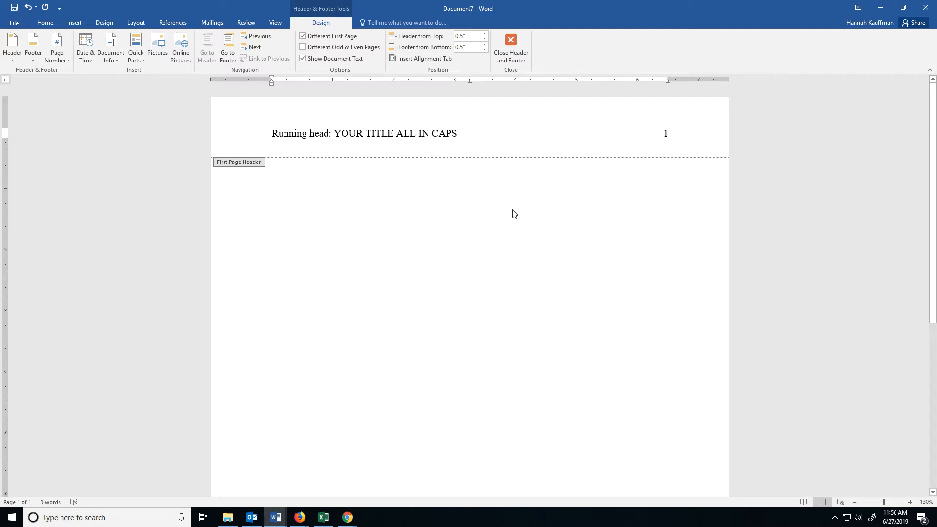
double_click(480, 237)
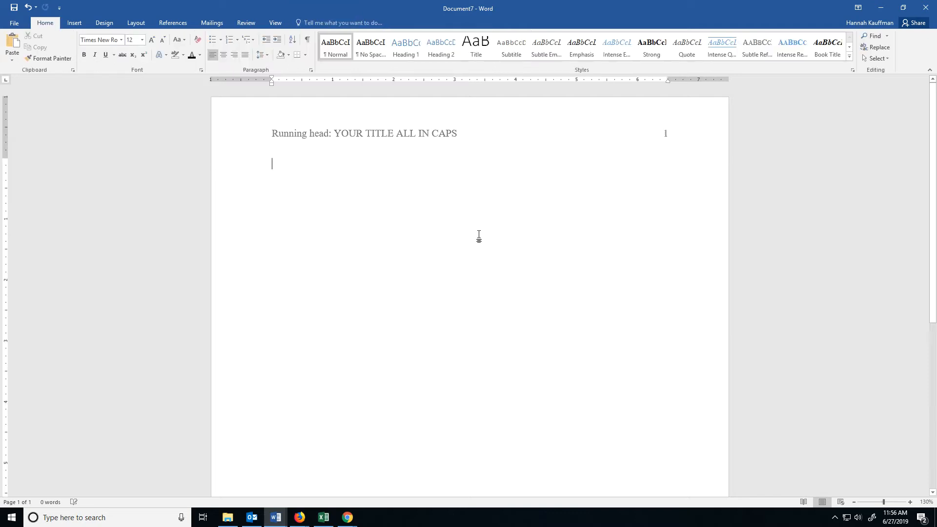
- Enter the centred title "Your Title in Title Case" on the third line of the title page
double_click(272, 213)
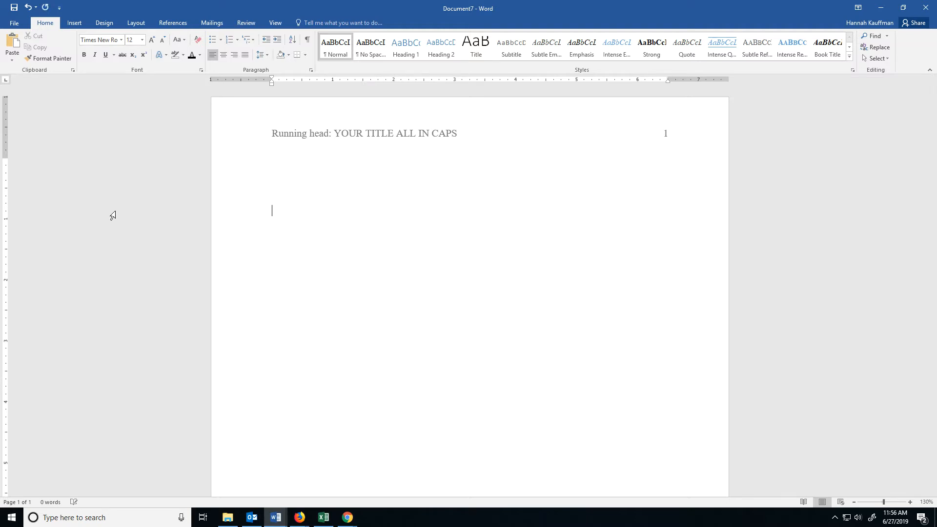
left_click(223, 55)
type("Your Title in ")
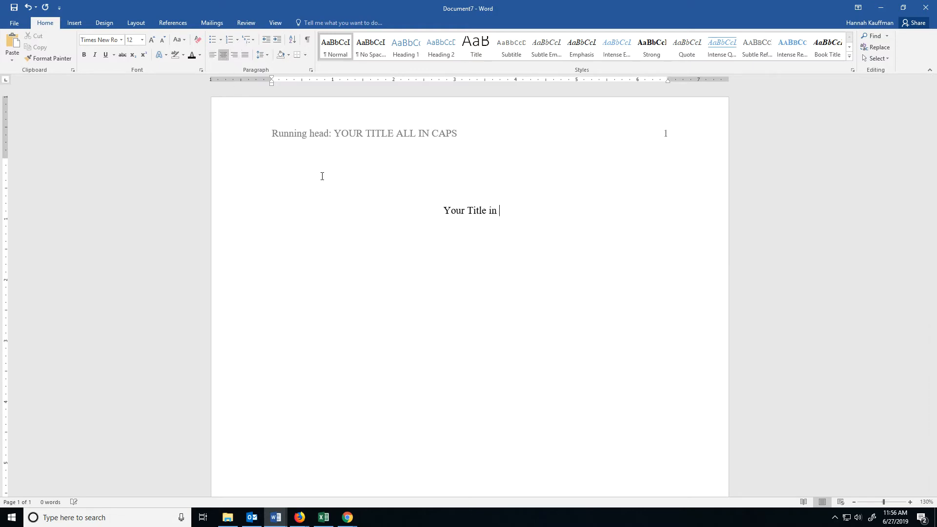
type("Title Case")
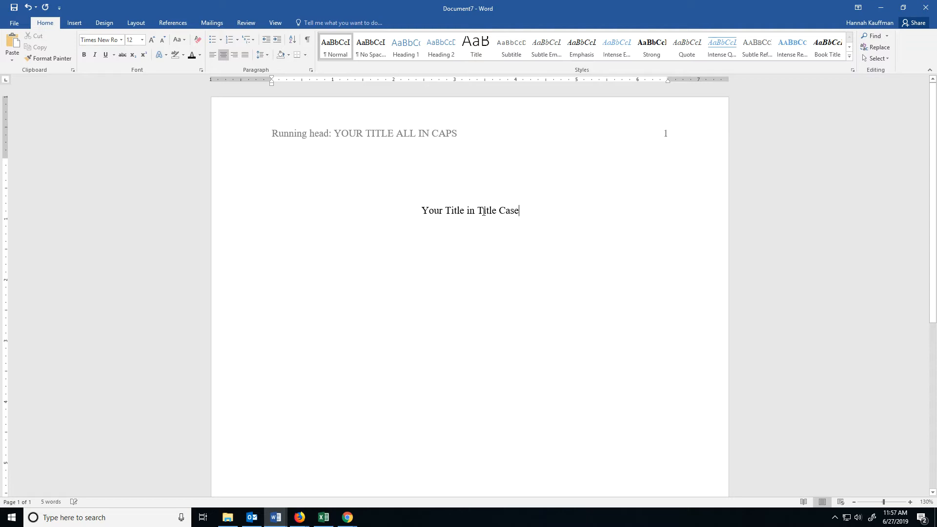
- Add the centred lines "Your Name" and "Flathead Valley Community College" beneath the title
double_click(481, 244)
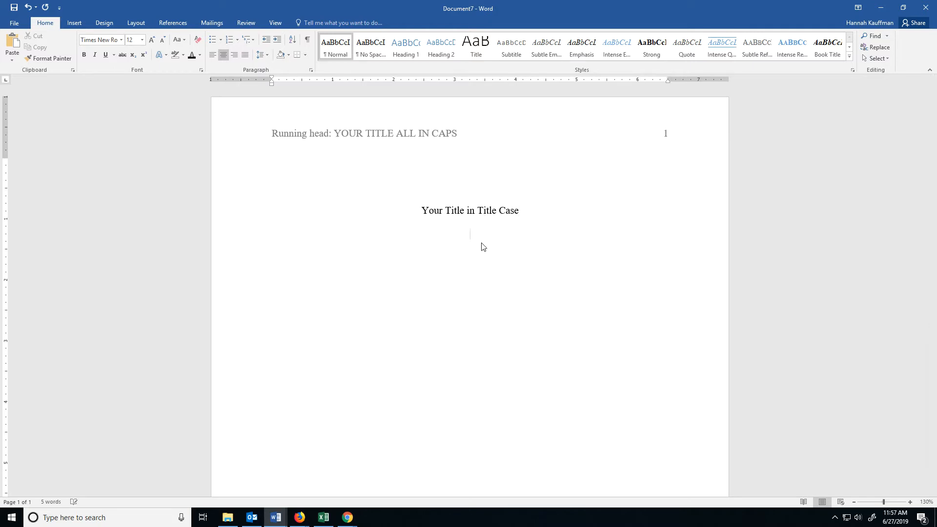
type("Your Name")
type("Flathead Val")
type("ley Communi")
type("ty College")
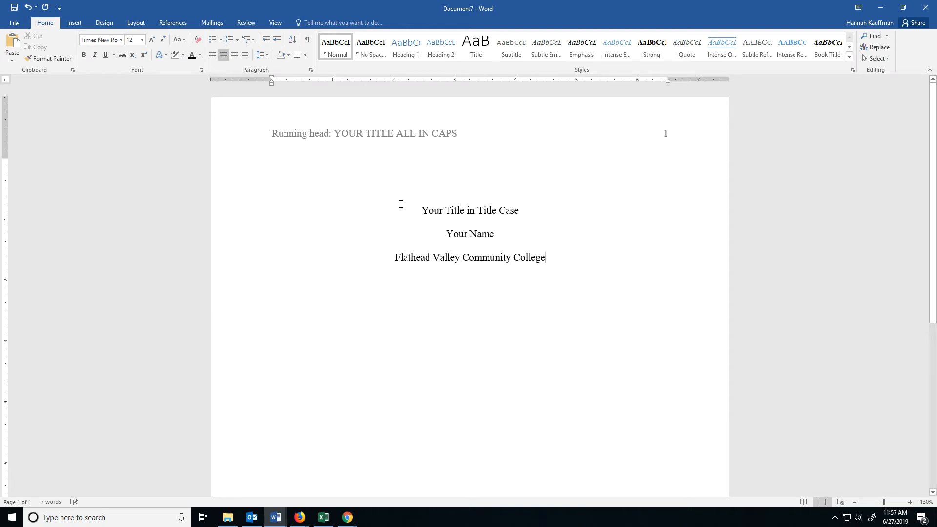
- Add blank lines above the title to push the title block down the page
scroll(438, 193, "down", 1)
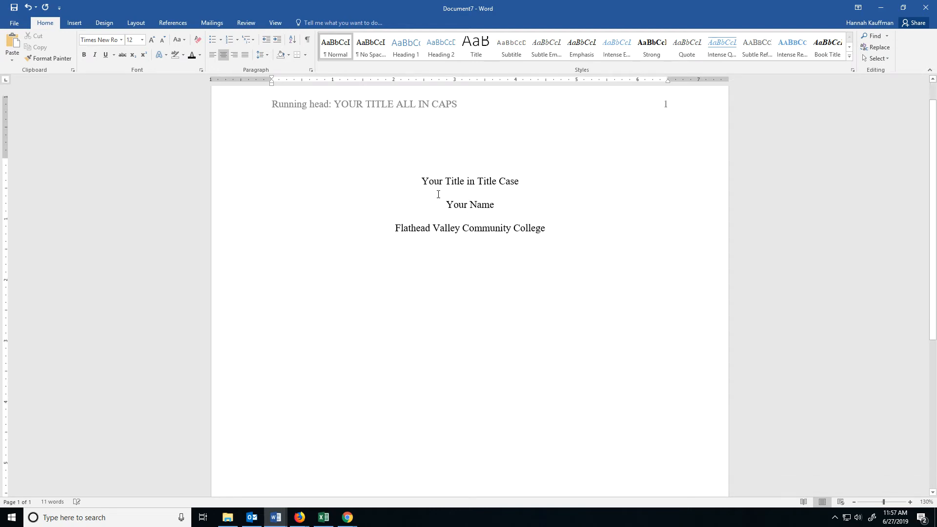
scroll(438, 194, "up", 1)
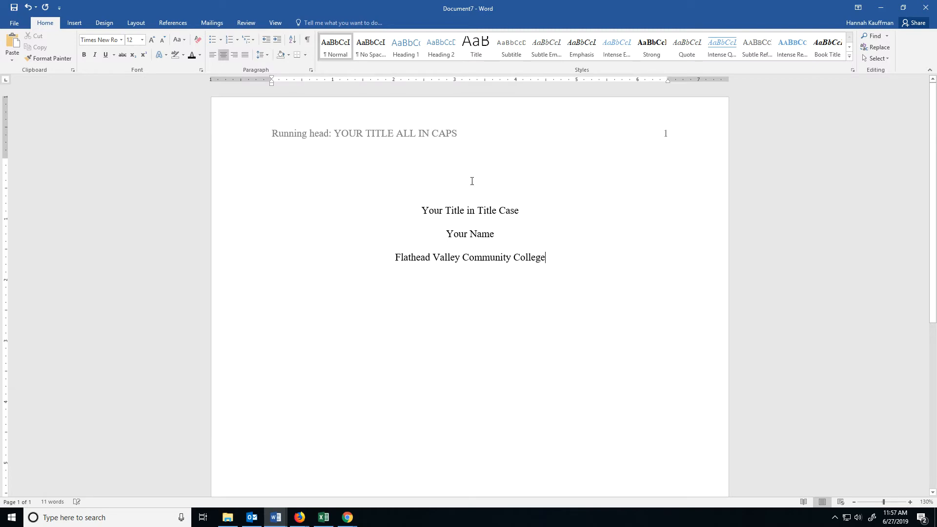
key("ctrl+Home")
key("Delete")
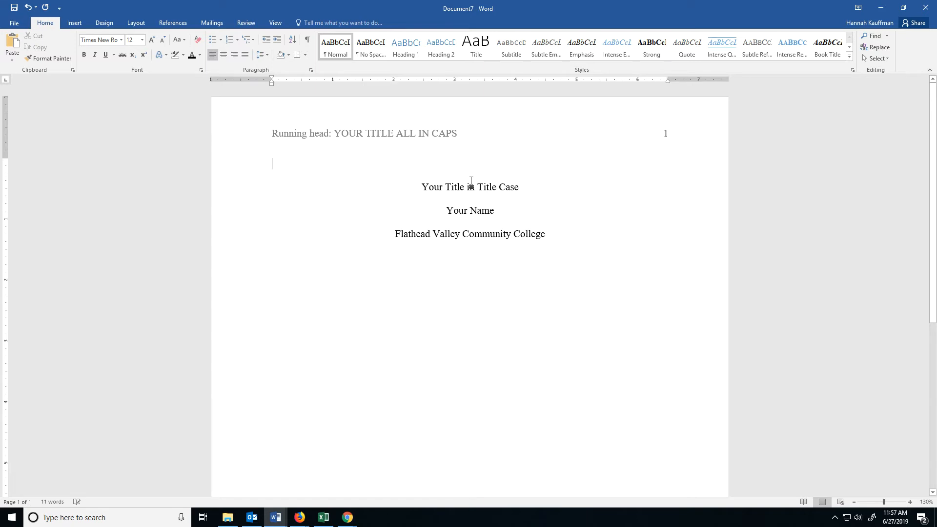
key("Return")
key("Return")
key("Return")
key("Return")
key("Return")
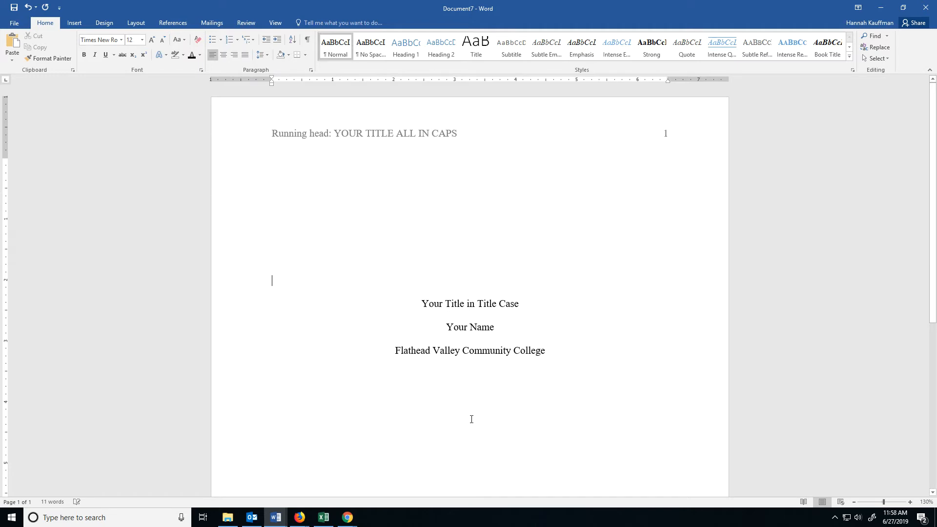
- Remove surplus blank lines above the title so that three remain between it and the header
key("Delete")
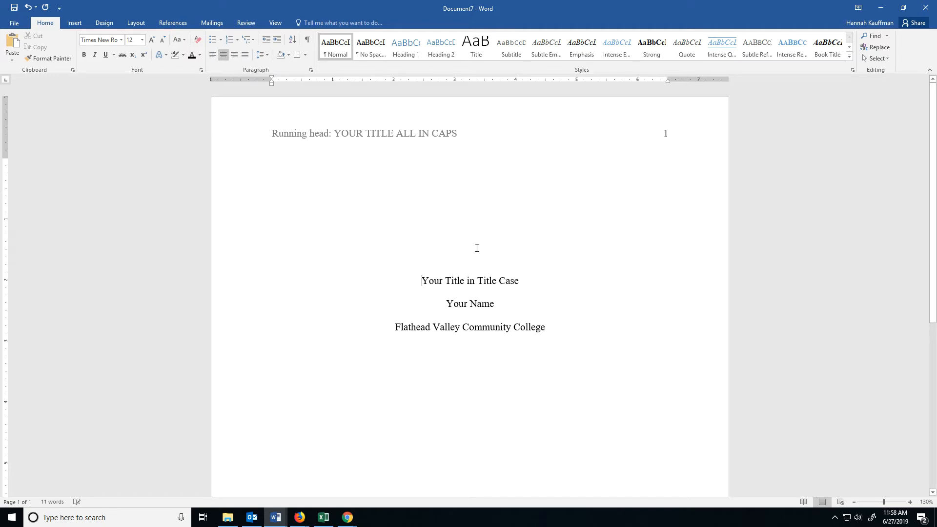
key("Delete")
key("ctrl+z")
key("Up")
key("Up")
key("Delete")
key("Delete")
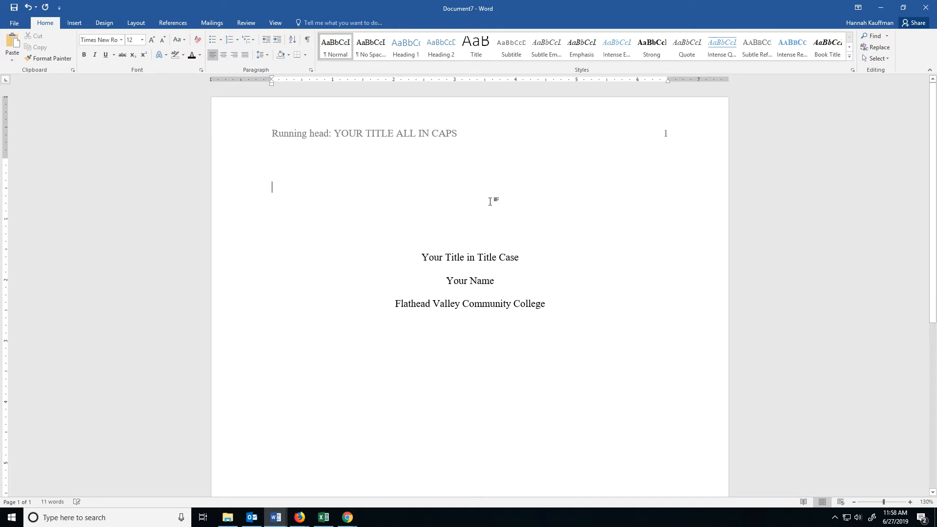
- Add one empty line beneath the college name and insert a page break there
left_click(553, 281)
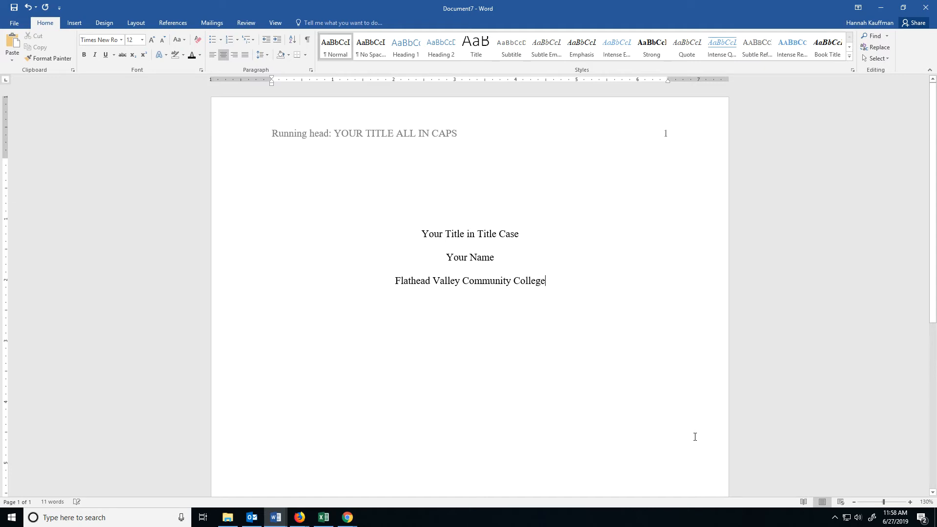
key("Return")
key("Return")
scroll(627, 376, "down", 1)
scroll(629, 371, "up", 1)
key("BackSpace")
key("Return")
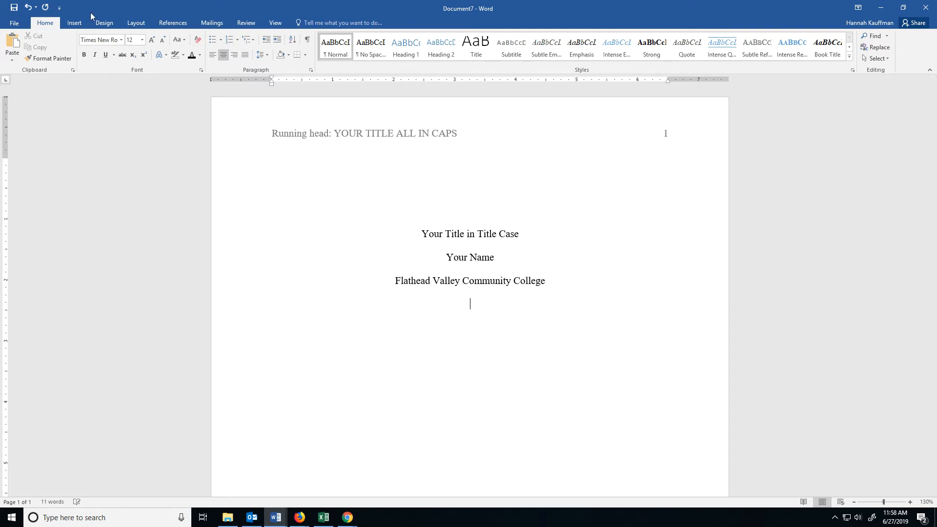
left_click(77, 22)
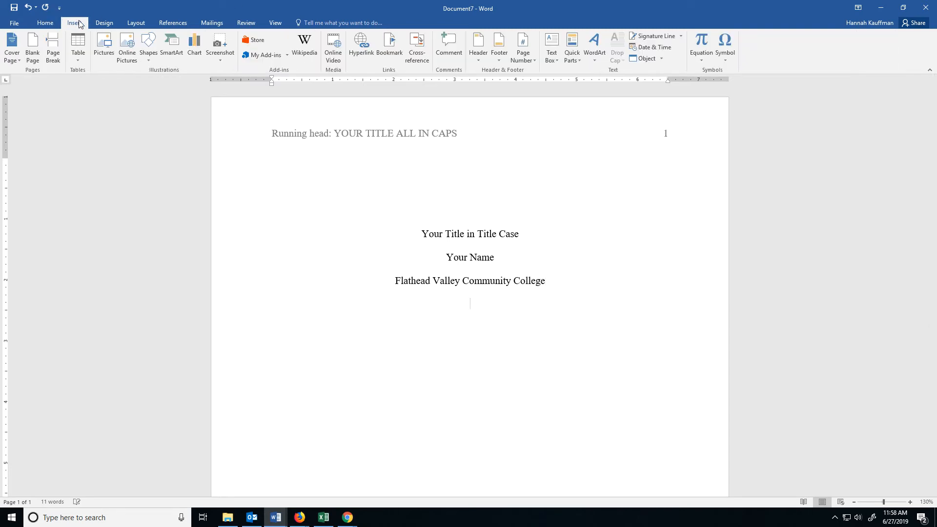
left_click(54, 54)
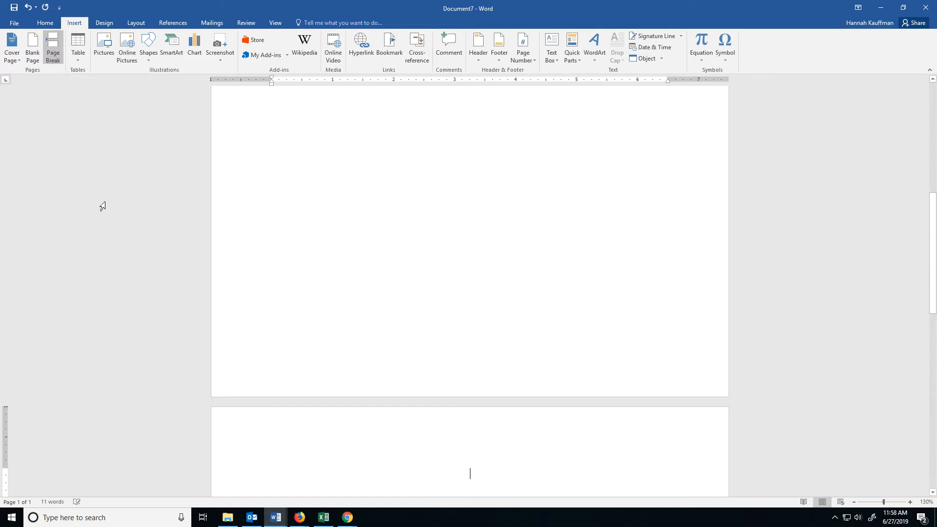
- Add "YOUR TITLE ALL IN CAPS" to the second page's header and tab across to the right margin
scroll(411, 292, "down", 4)
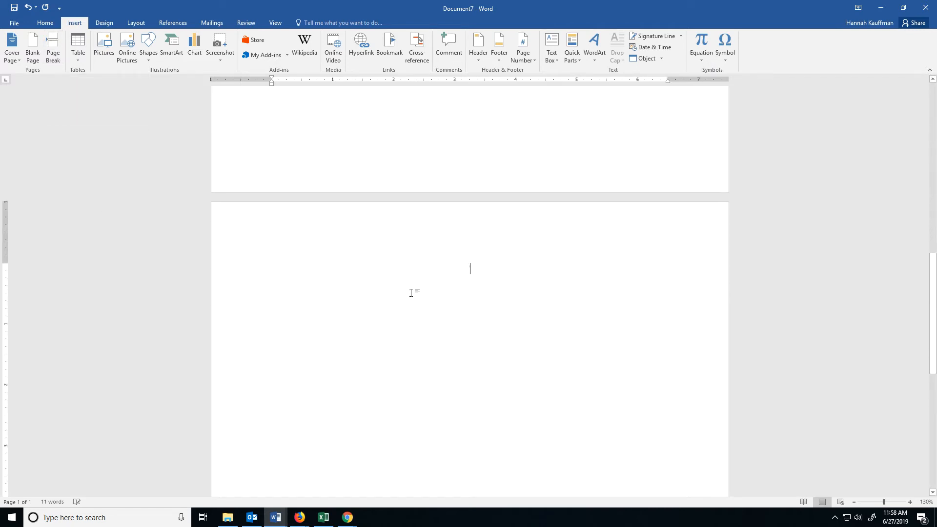
double_click(451, 229)
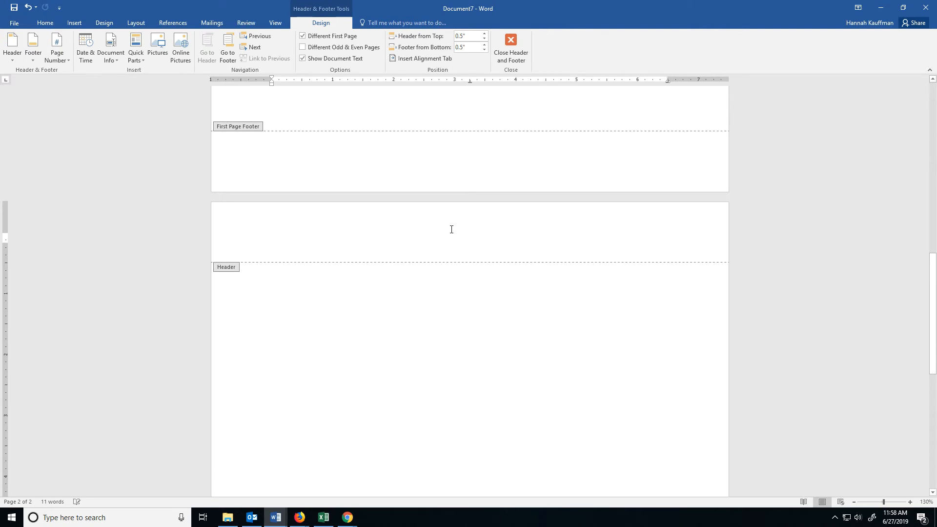
type("YOUR")
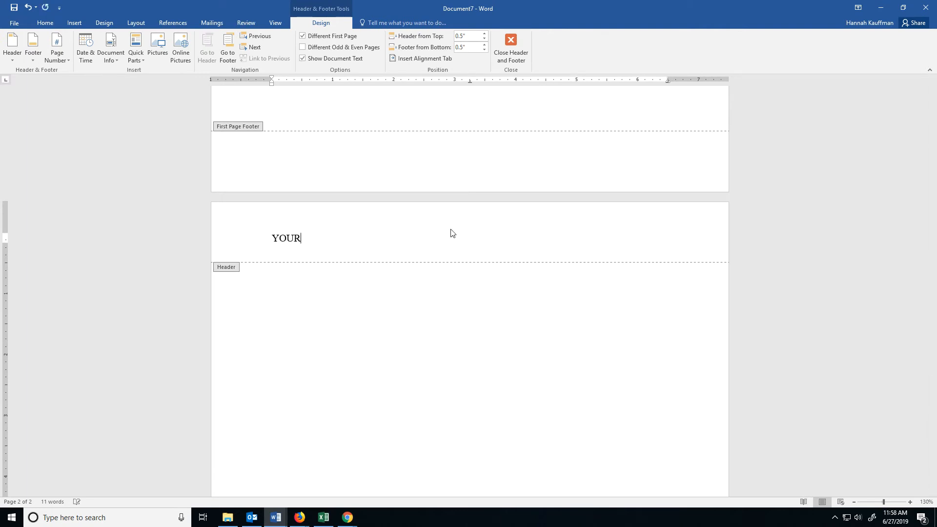
type(" TITLE ALL IN CAPS")
key("Tab")
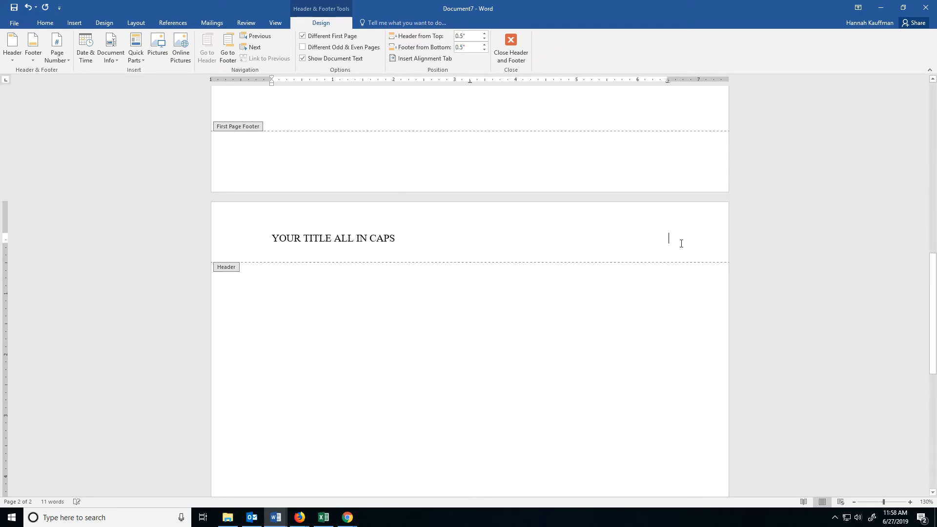
- Insert a Plain Number page number at the current position in the second page's header and return to the body text
left_click(56, 45)
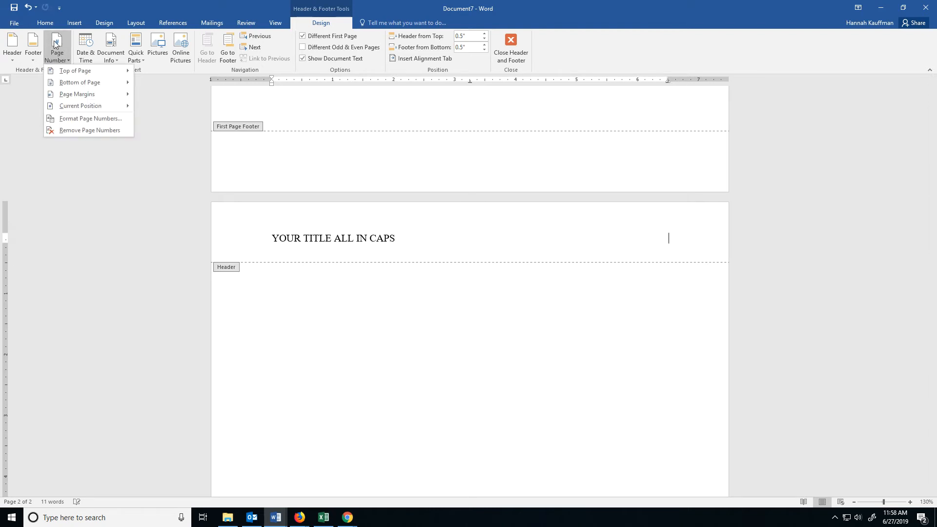
mouse_move(126, 105)
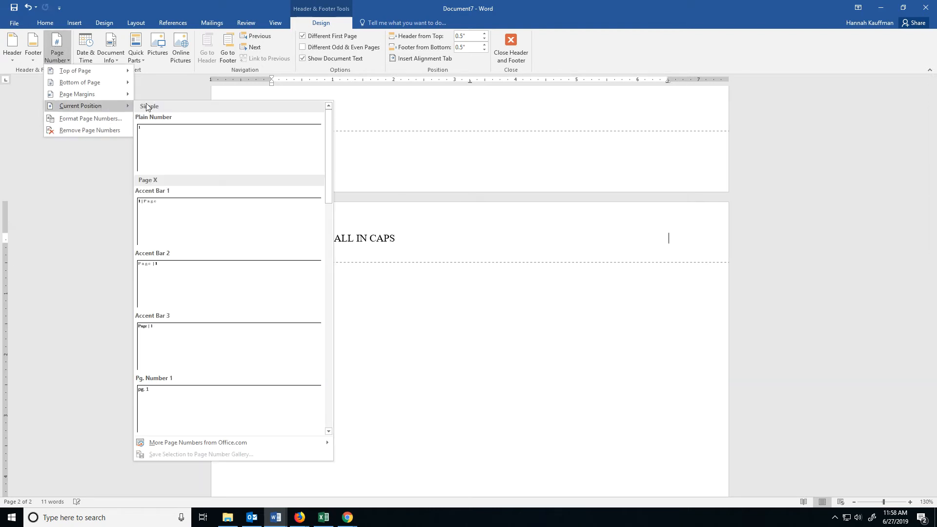
left_click(211, 136)
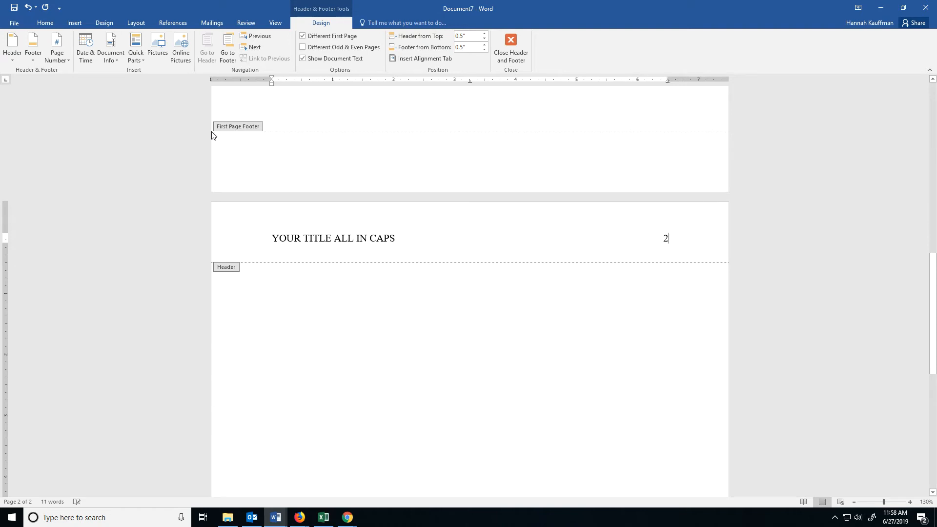
double_click(499, 295)
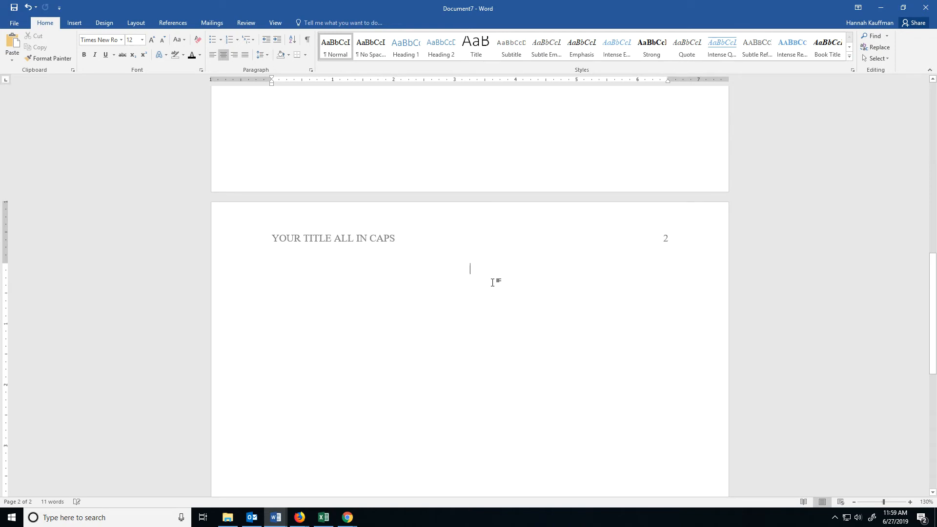
- Add the centred heading "Abstract" at the start of page 2 and left-align the line beneath it
type("Abstra")
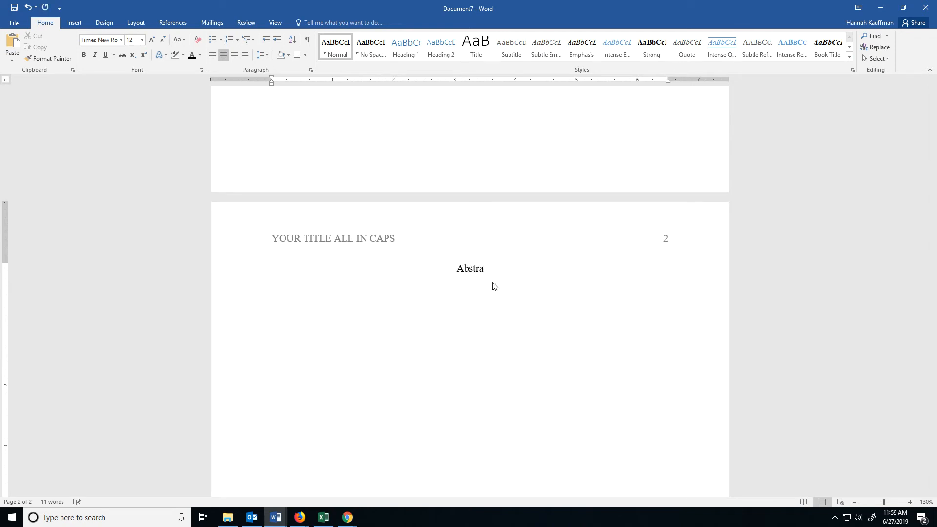
type("ct")
key("Return")
left_click(216, 57)
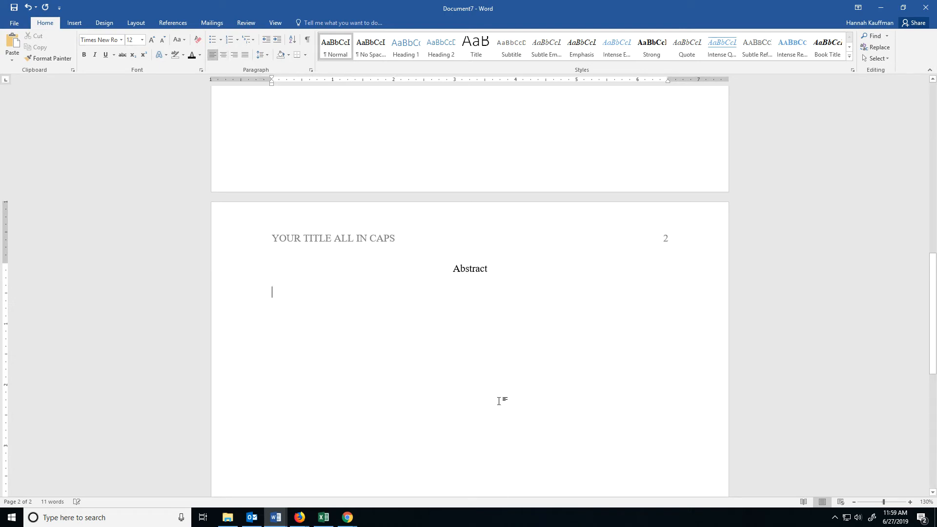
- Write the unindented sentence "There is no indent on the abstract paragraph." beneath the Abstract heading
type("There is ")
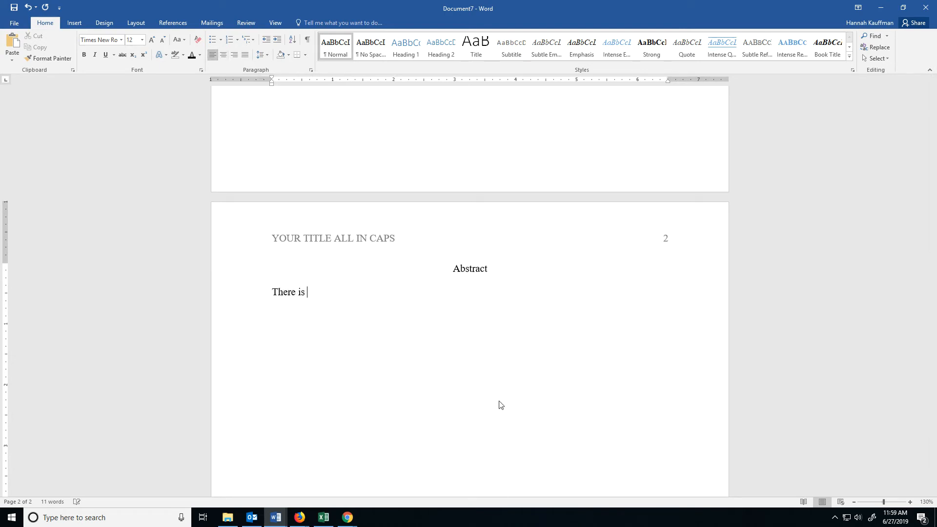
type("no indent on the abstract paragraph.")
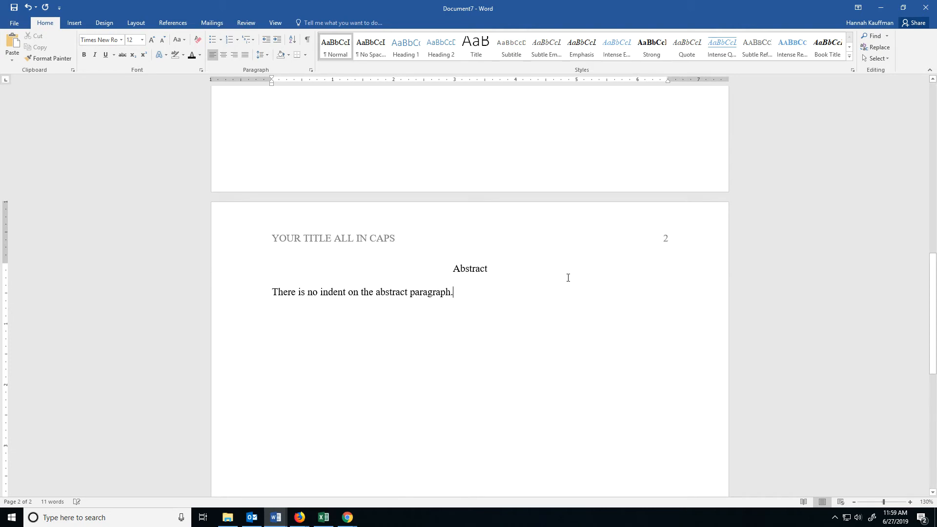
- Leave blank space below the abstract sentence and insert a page break there
scroll(566, 277, "down", 2)
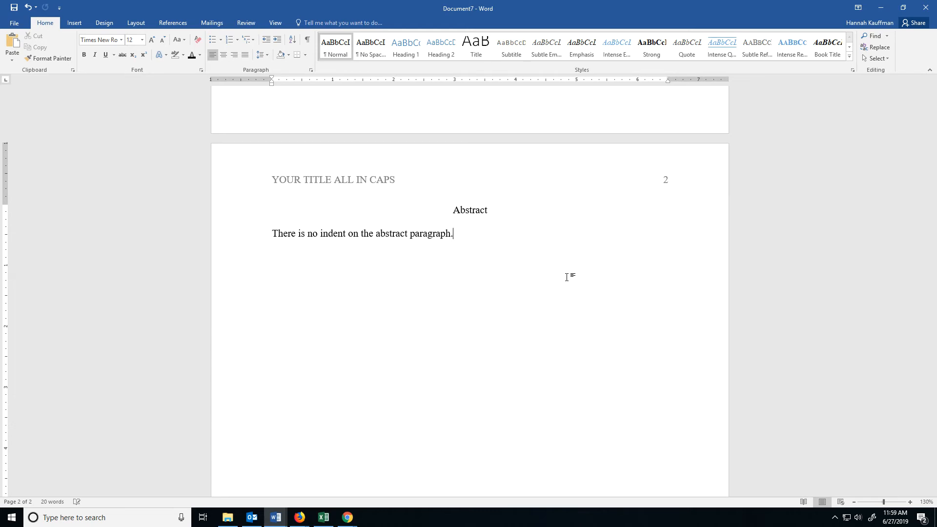
key("Return")
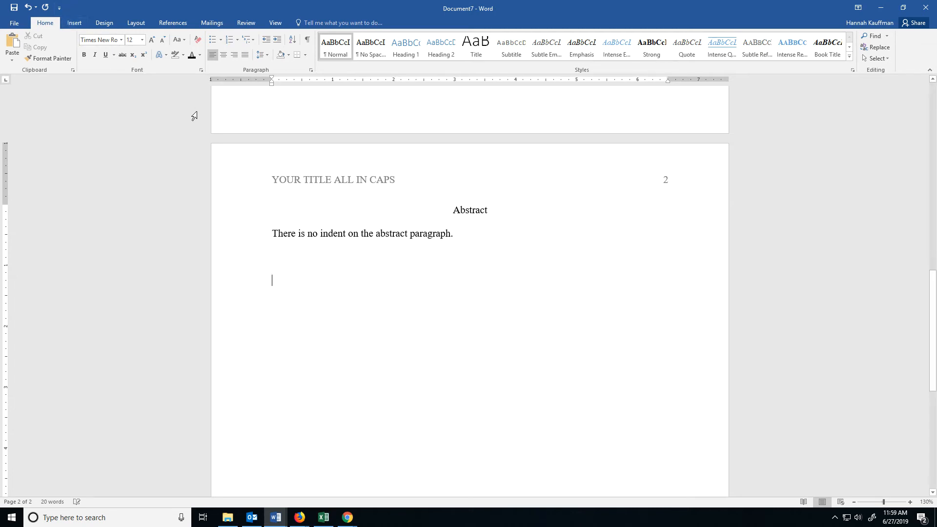
key("ctrl+Return")
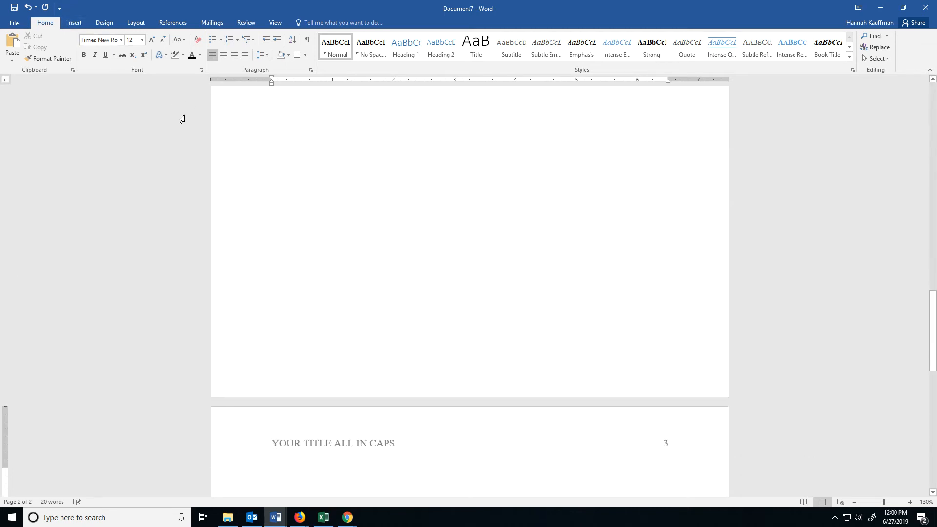
- Add the centred title "Your Title in Title Case" on the first line of page 3
scroll(372, 283, "down", 5)
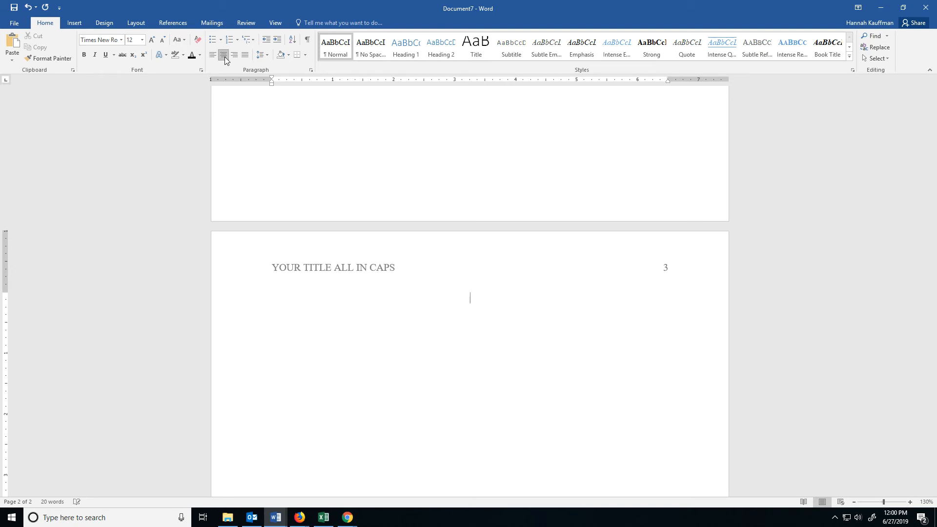
type("Your Title in Title Case")
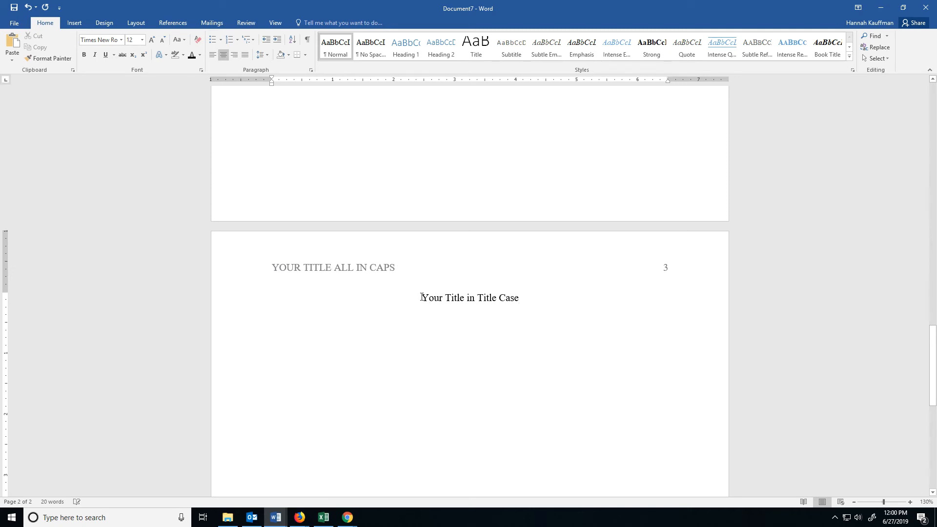
left_click_drag(422, 297, 523, 298)
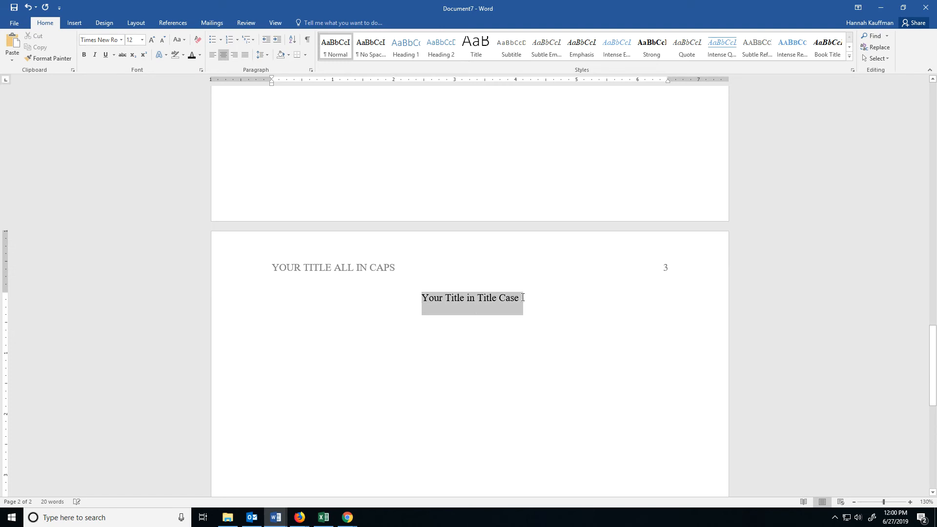
left_click(522, 297)
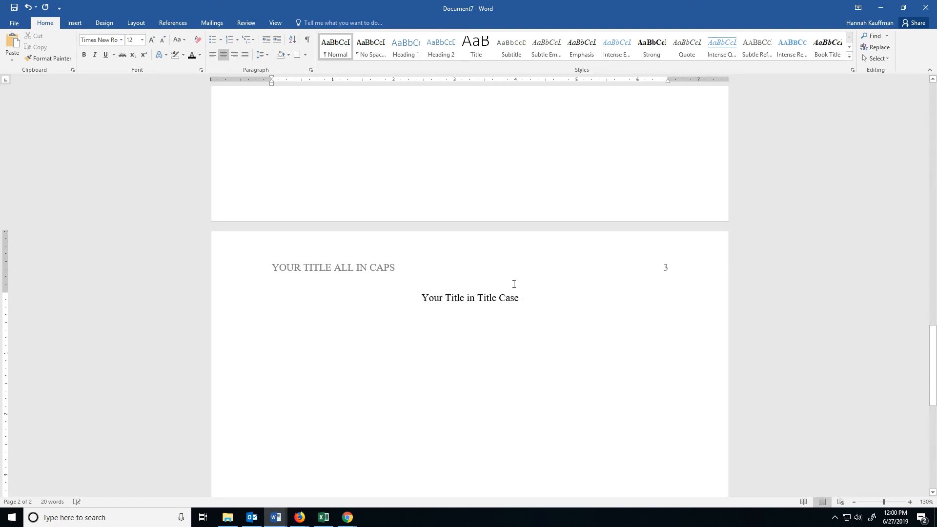
key("ctrl+Return")
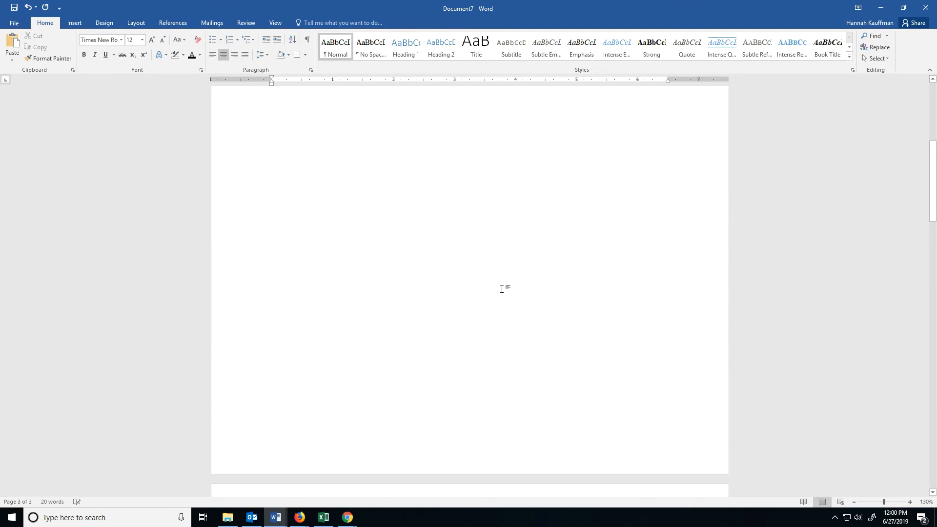
scroll(501, 283, "up", 15)
scroll(466, 255, "down", 8)
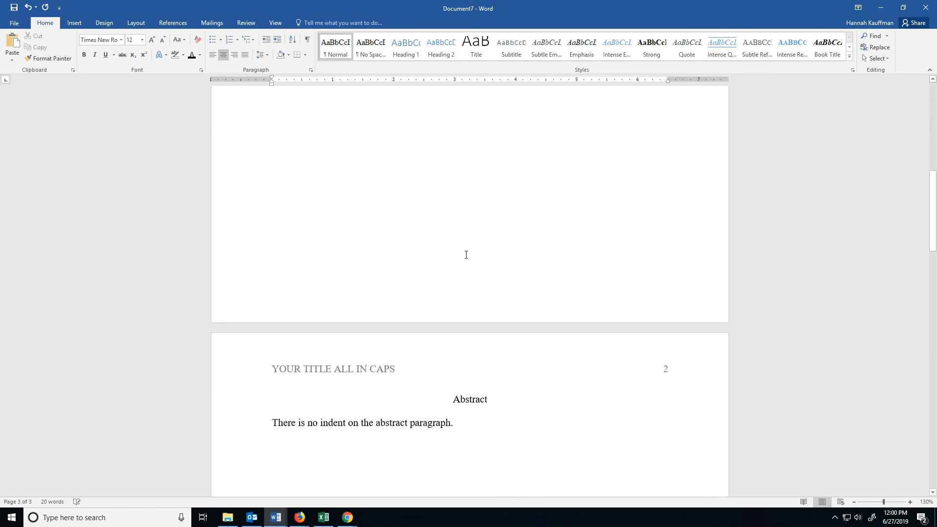
scroll(466, 255, "down", 6)
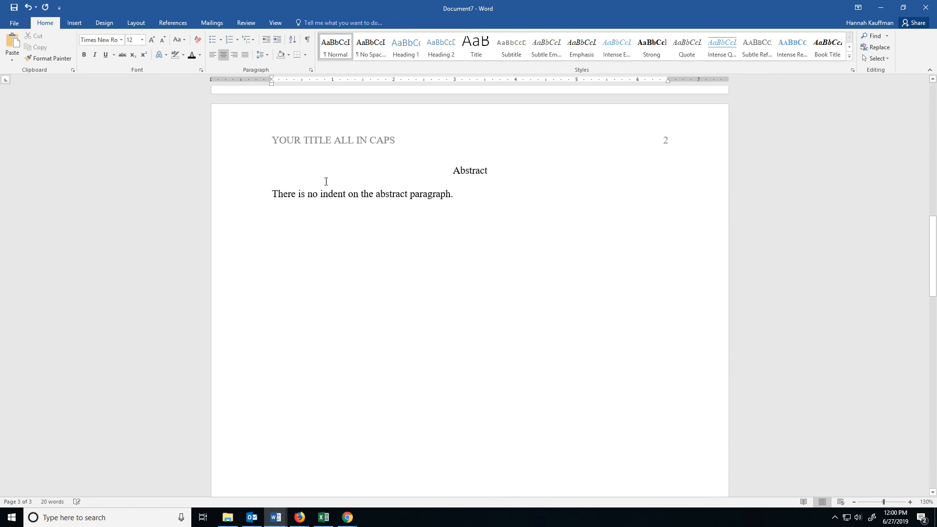
scroll(529, 286, "down", 15)
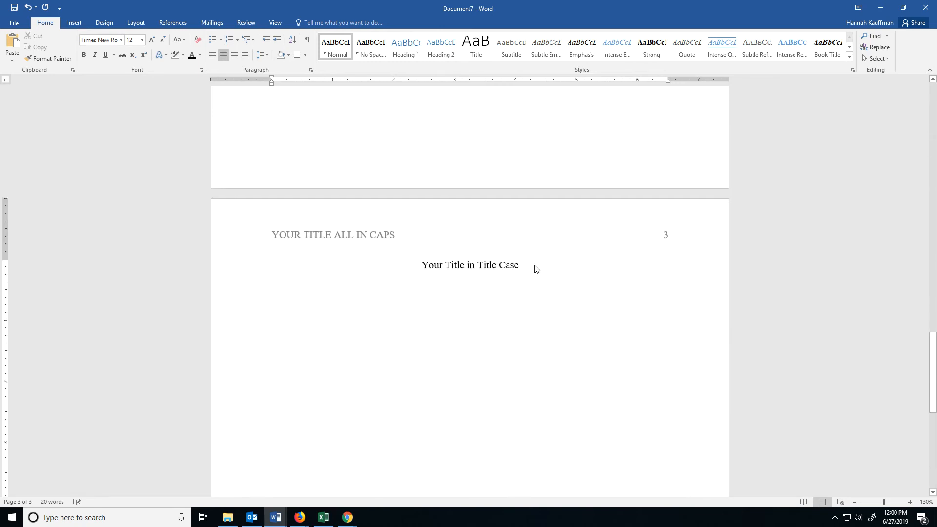
- Start a left-aligned paragraph beneath the page 3 title, indent it by one tab and write "Your essay begins here."
key("Return")
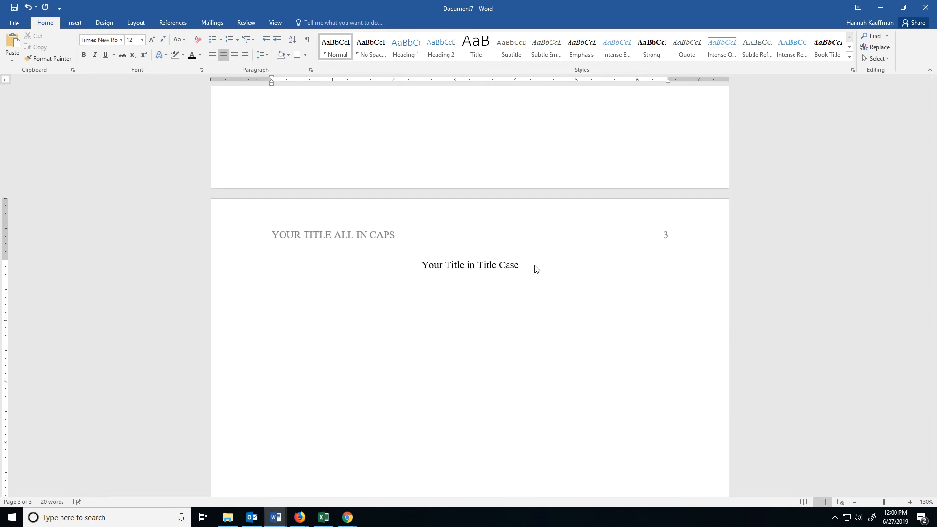
left_click(212, 54)
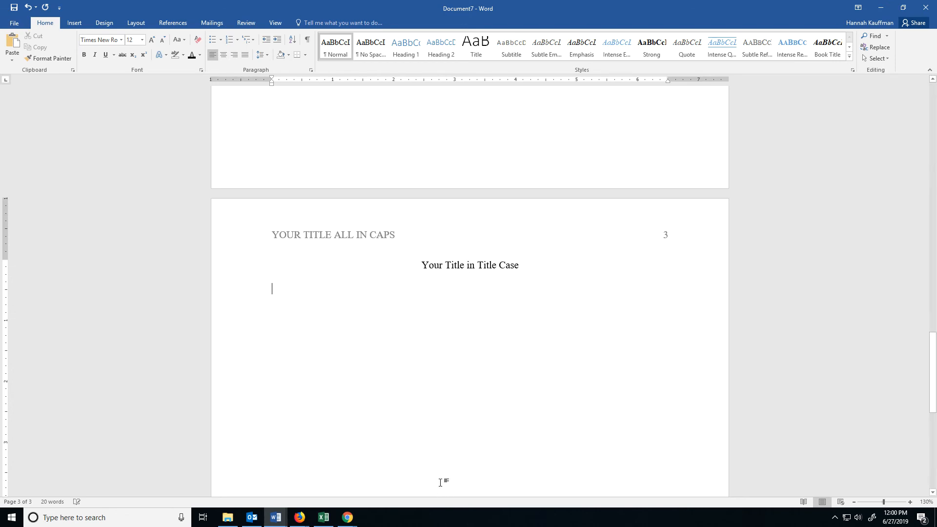
key("Tab")
type("Your ")
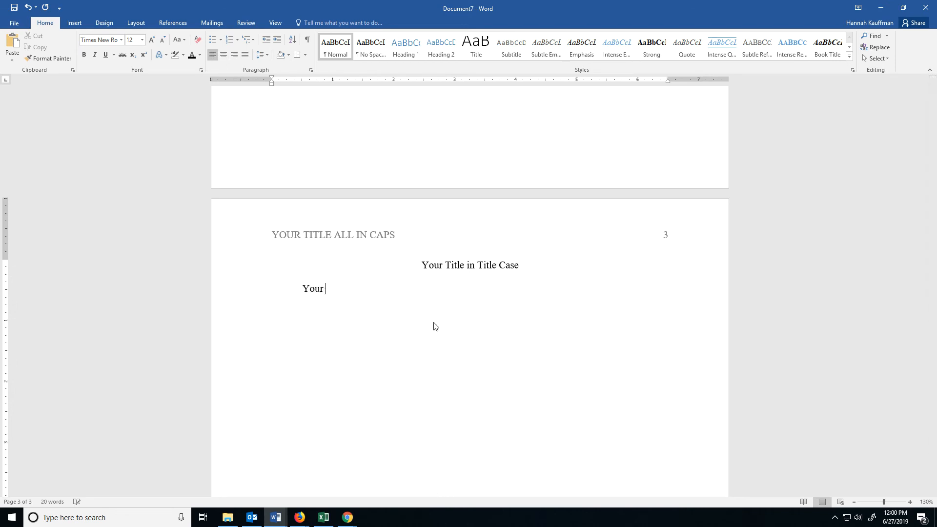
type("essay begins here.")
- Leave blank space below the essay's opening sentence and insert a page break there
scroll(469, 287, "down", 5)
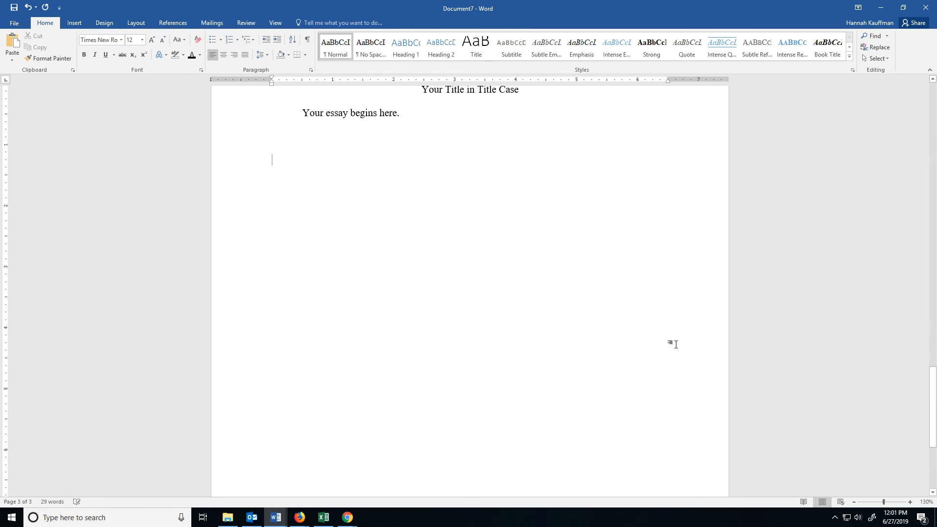
scroll(671, 341, "up", 2)
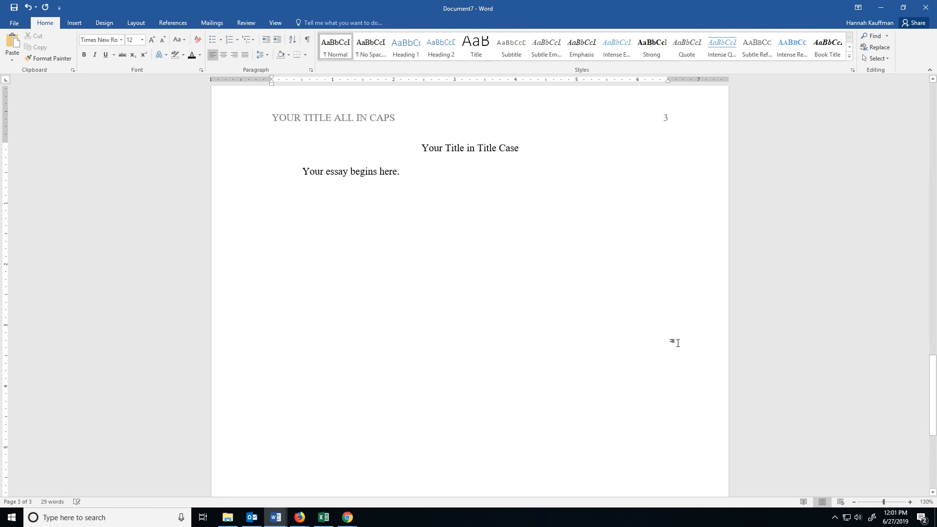
left_click(74, 23)
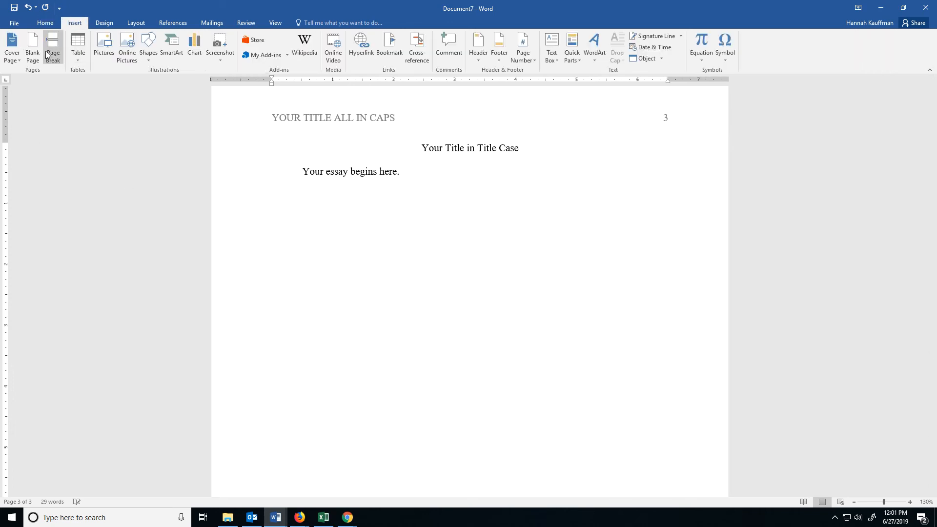
left_click(48, 56)
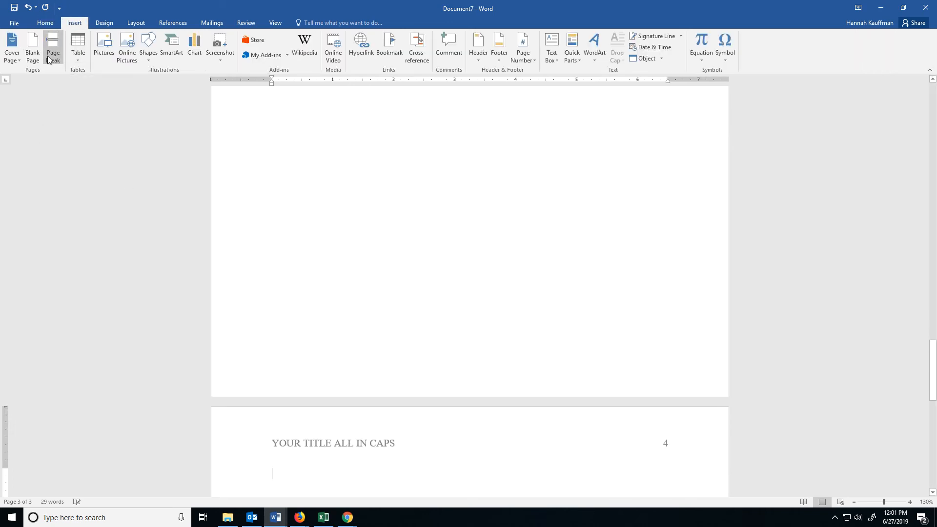
- Add the centred heading "References" on the first line of page 4
scroll(547, 255, "down", 4)
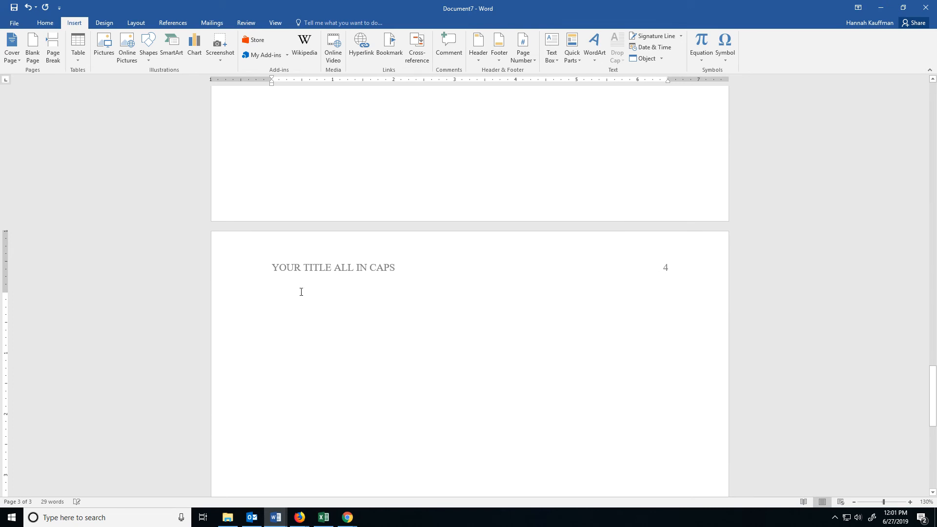
left_click(47, 24)
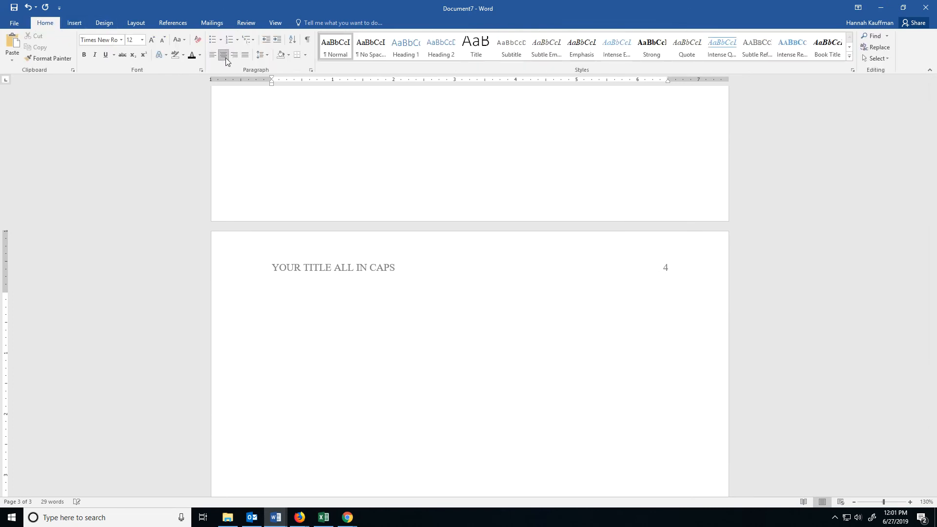
type("References")
- Start a left-aligned reference entry beneath the References heading with "Lastname, L. N. (2018)."
key("Return")
type("Lastname")
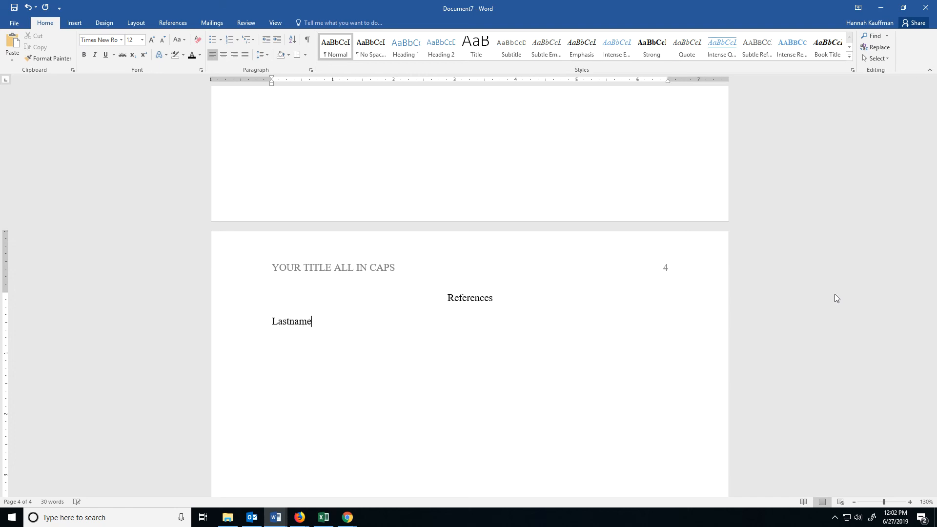
type(", L. N. (2018).")
- Continue the reference entry with the italic title "Title of book here: This is the subtitle of this book, and it's really long" and a non-italic period
key("ctrl+i")
type("T")
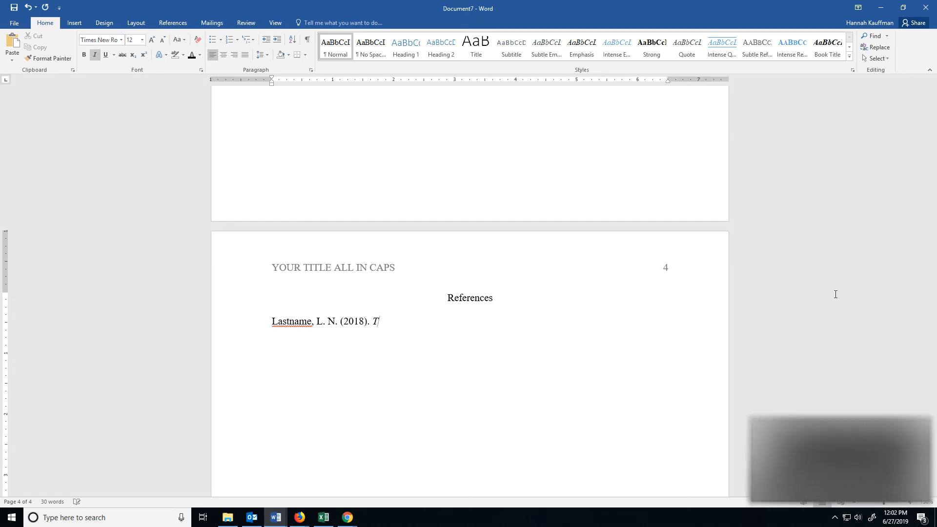
type("itle of book here:")
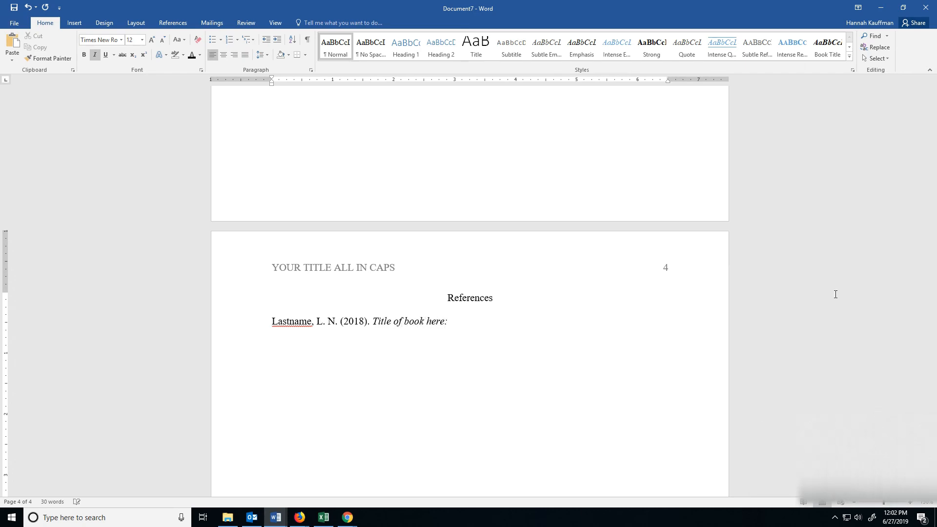
type(" This is the sub")
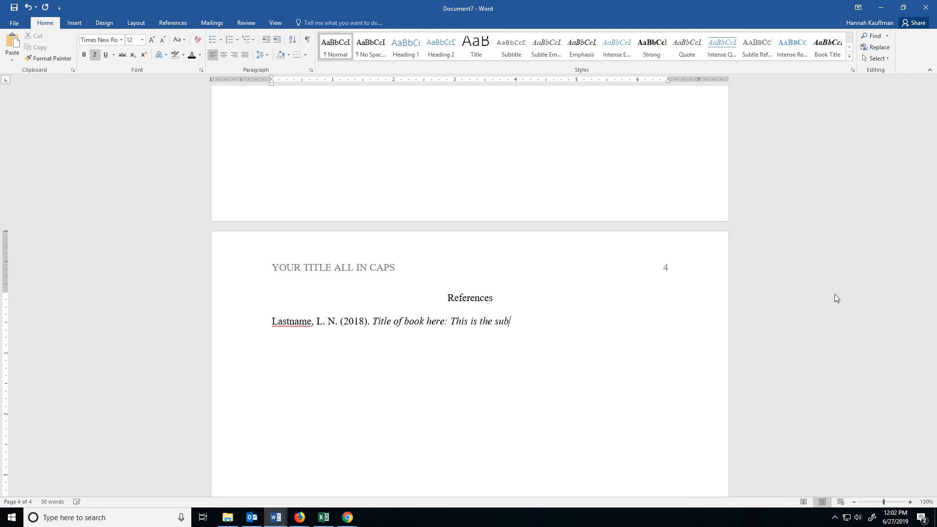
type("title of this book, and it's really long")
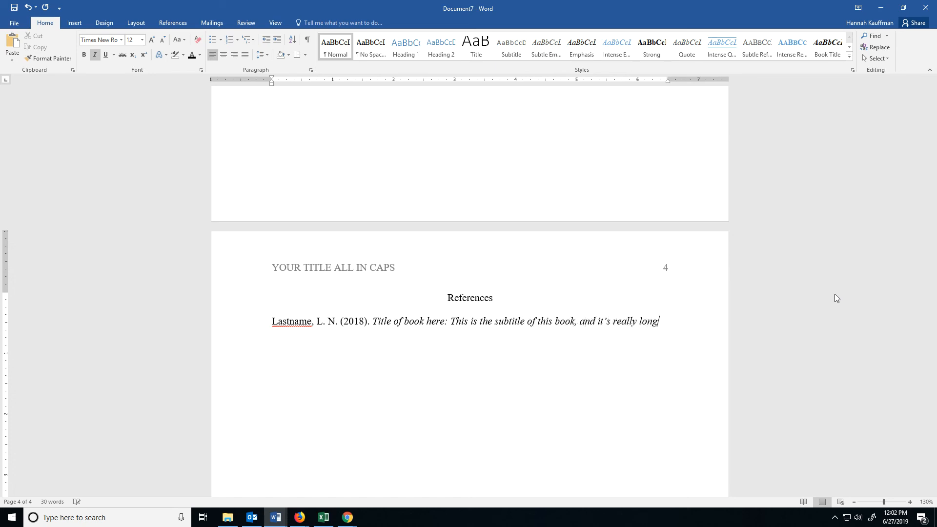
key("ctrl+i")
type(".")
- Complete the reference entry after the book title with the publication details "City, ST: Publisher Name." in regular text
key("Return")
type("City")
type(": ST")
key("BackSpace")
key("BackSpace")
key("BackSpace")
key("BackSpace")
type(", ST: PUb")
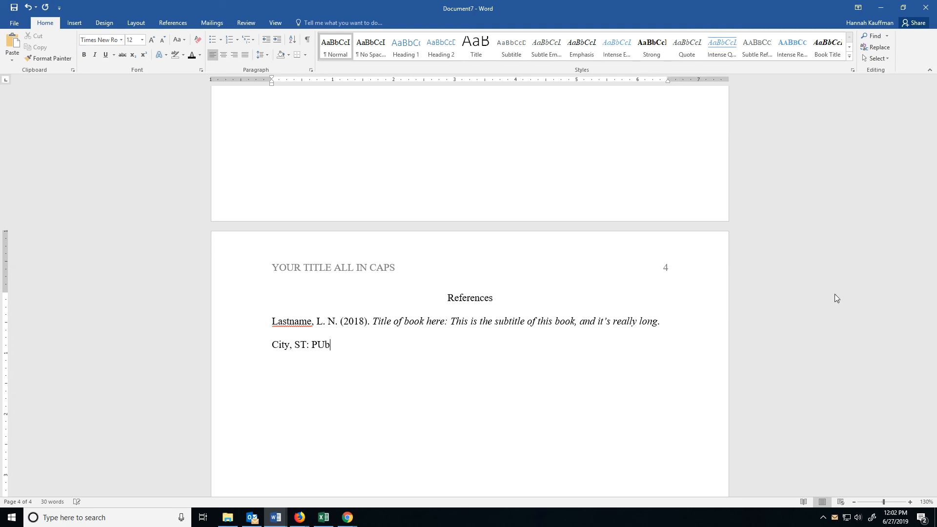
key("BackSpace")
key("BackSpace")
type("ublisher Name.")
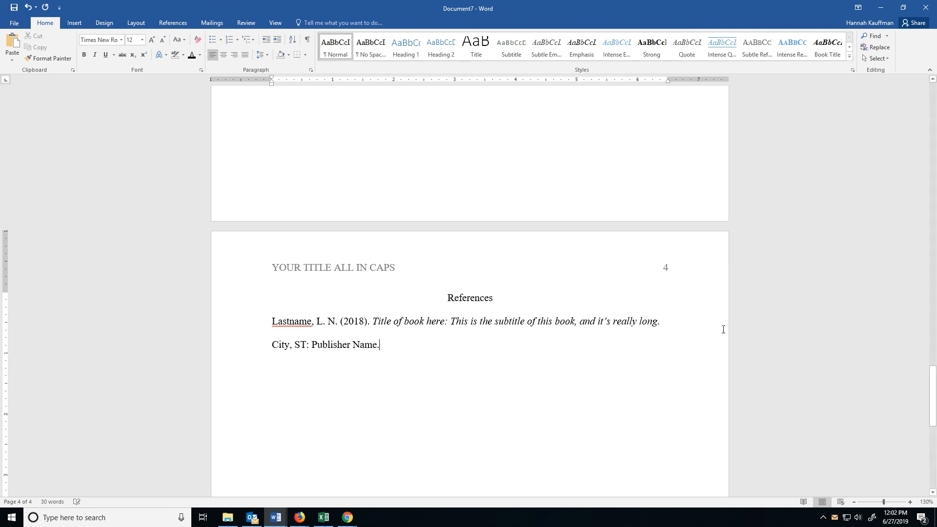
- Apply a hanging indent to the whole sample reference entry beneath the References heading
left_click_drag(390, 349, 272, 324)
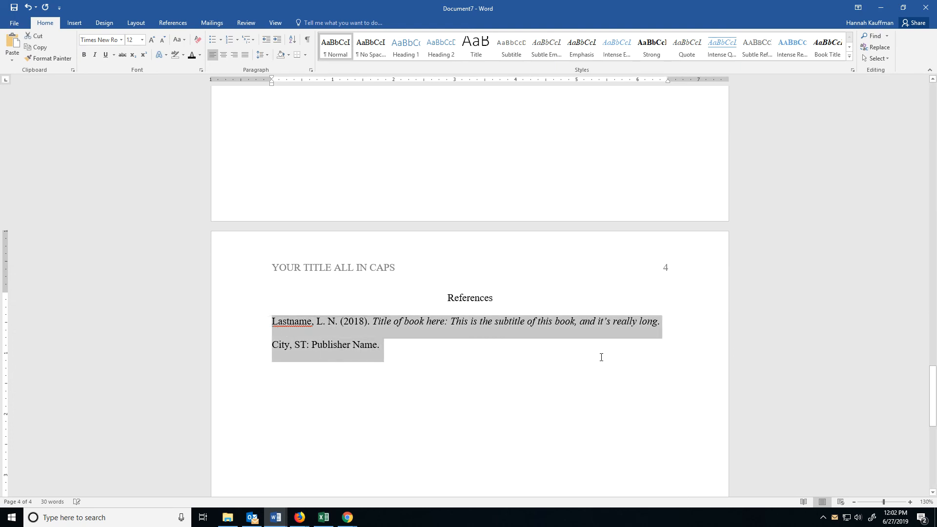
key("ctrl+t")
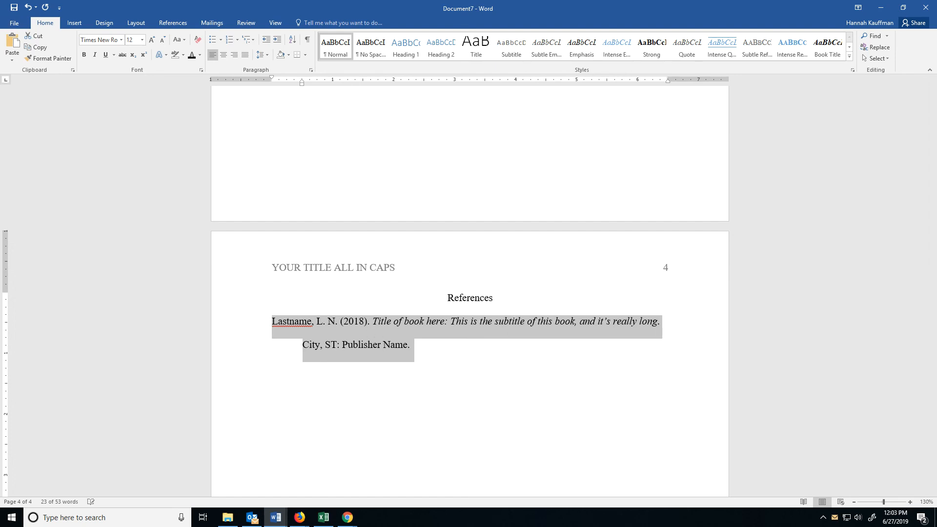
key("alt+Tab")
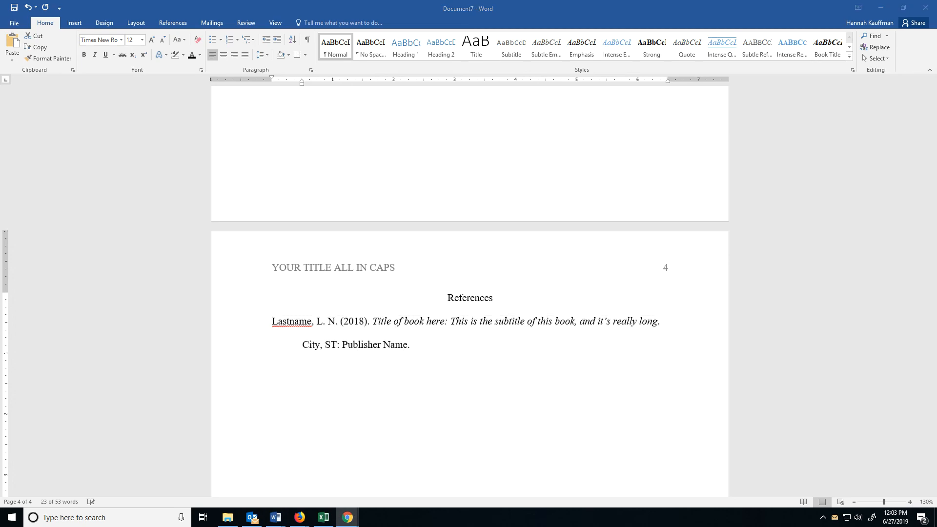